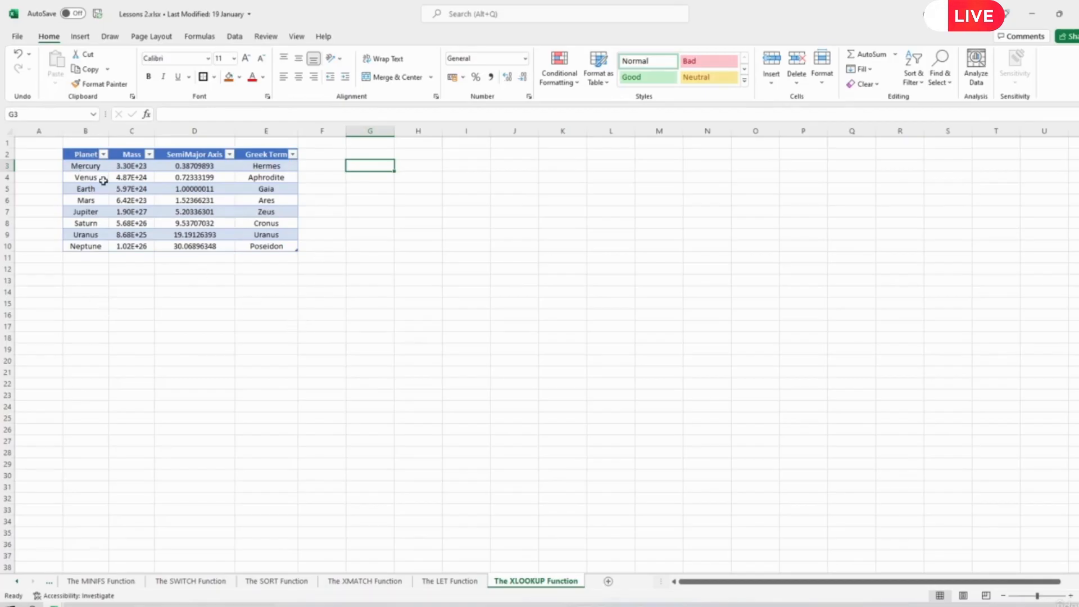
Enter an XLOOKUP formula in G3 that looks up I3 in the table's Planet column and returns the Mass column
{"action": "left_click_drag", "start_coordinate": [86, 166], "coordinate": [218, 256]}
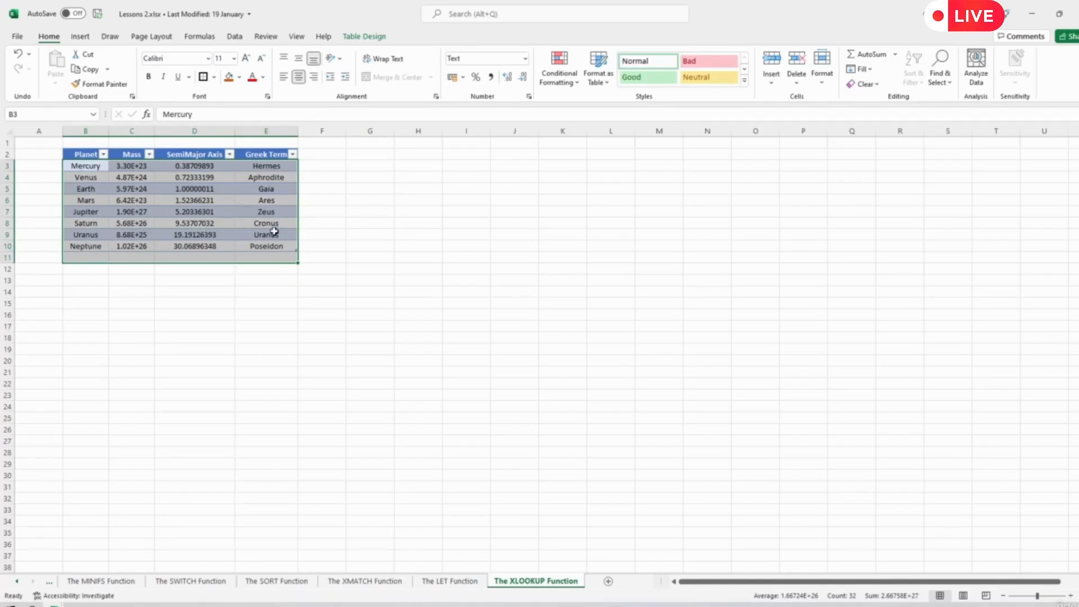
{"action": "left_click", "coordinate": [369, 165]}
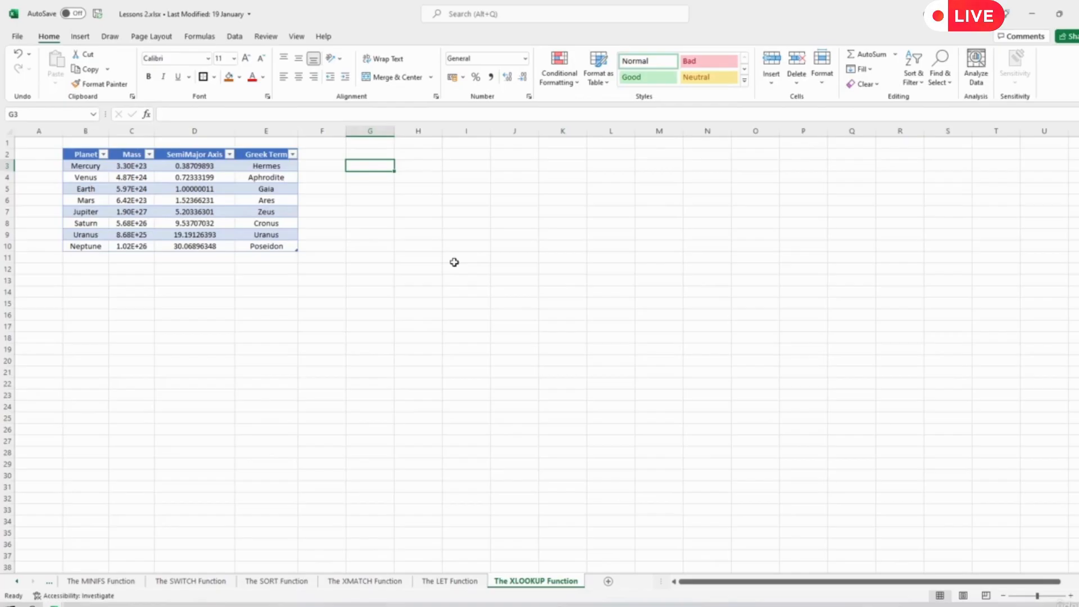
{"action": "type", "text": "="}
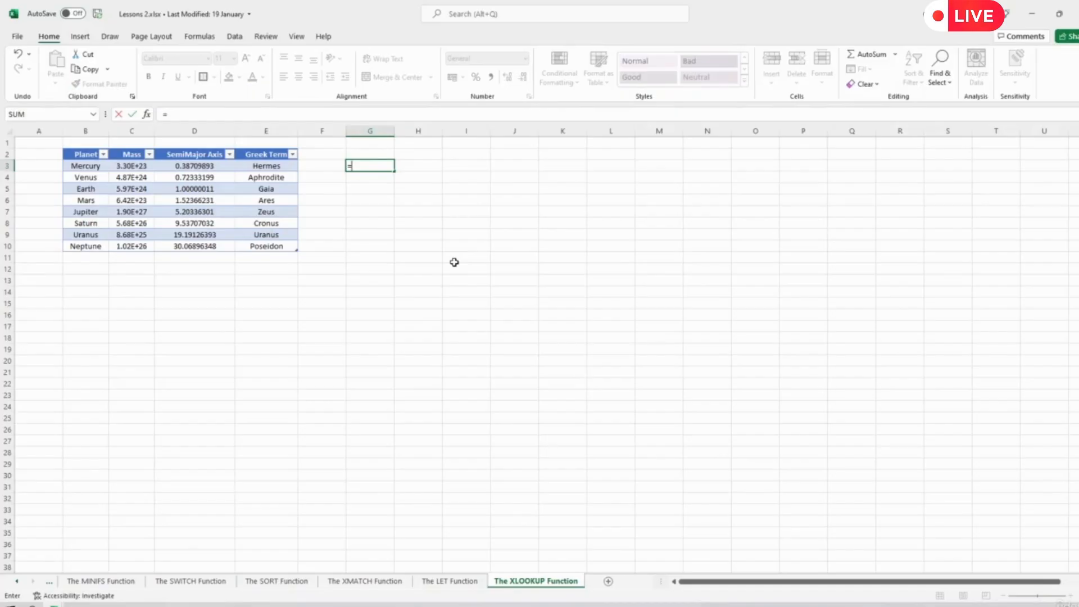
{"action": "type", "text": "xlook"}
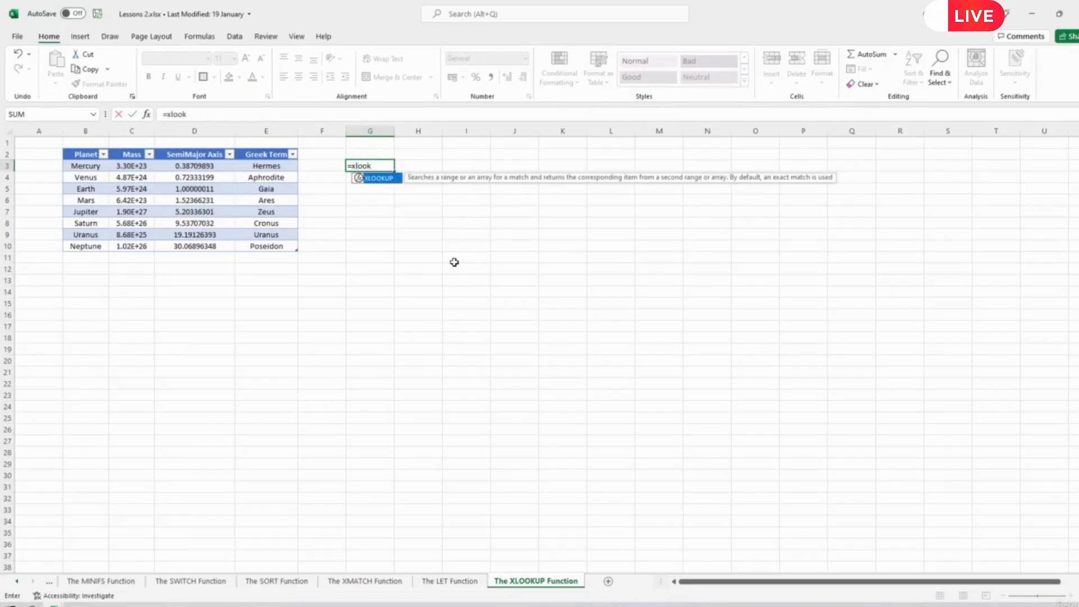
{"action": "type", "text": "up("}
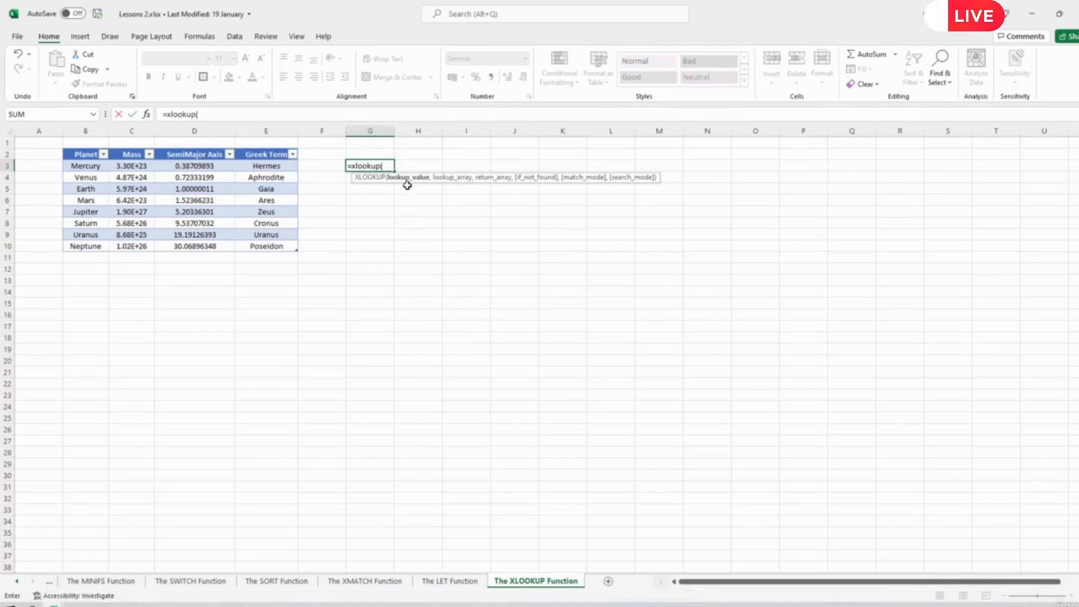
{"action": "left_click", "coordinate": [466, 167]}
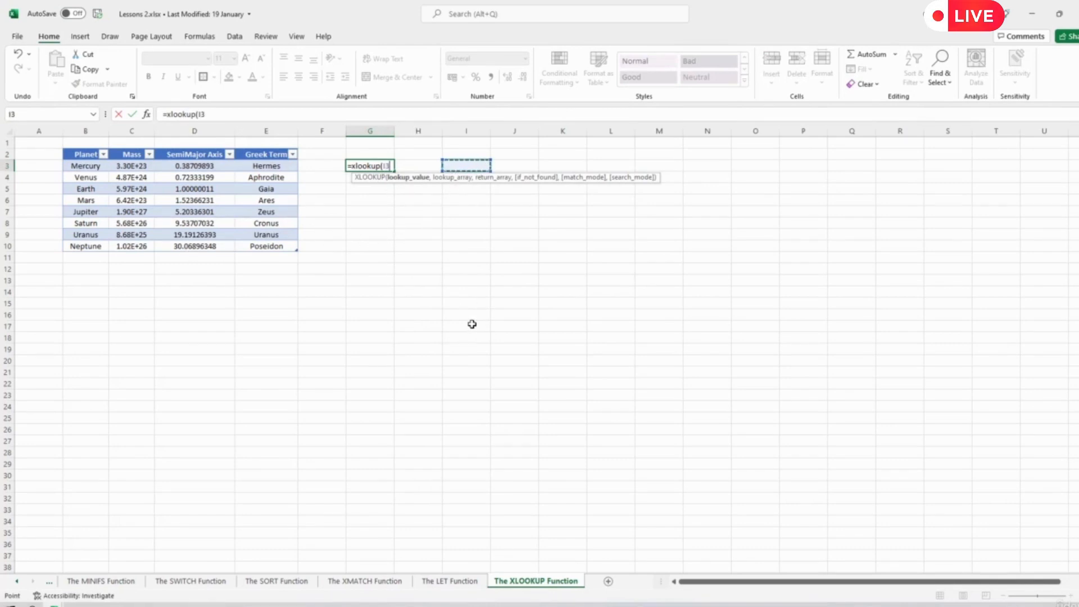
{"action": "type", "text": ","}
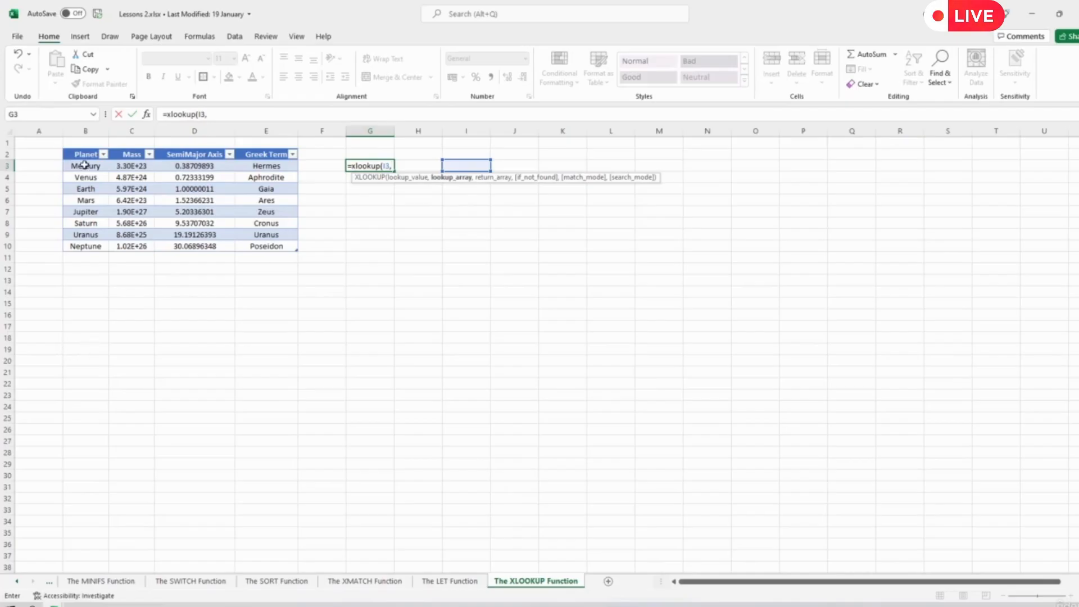
{"action": "left_click_drag", "start_coordinate": [84, 166], "coordinate": [87, 246]}
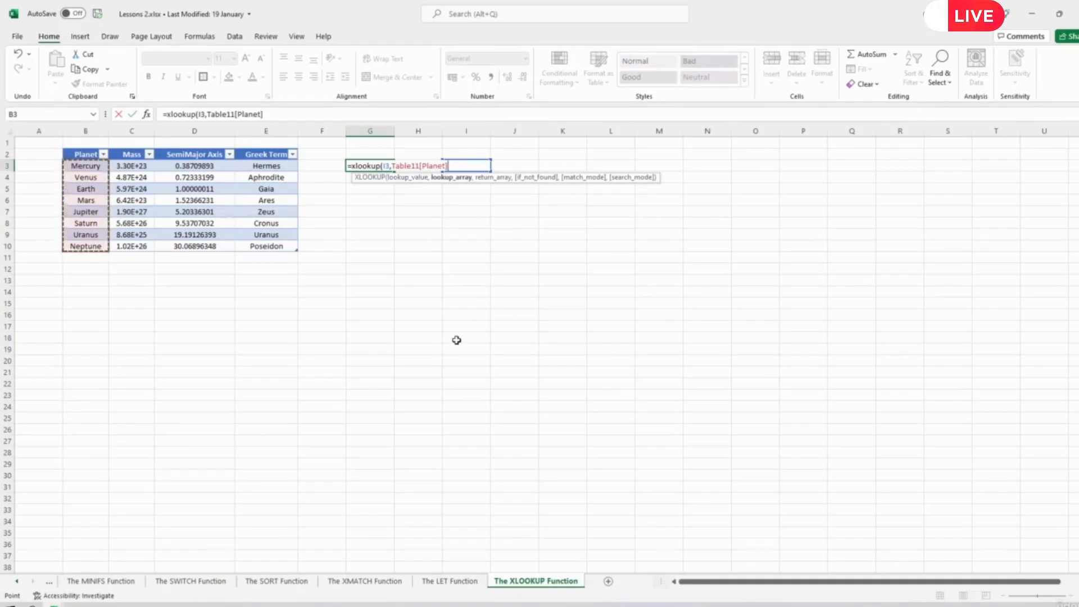
{"action": "type", "text": ","}
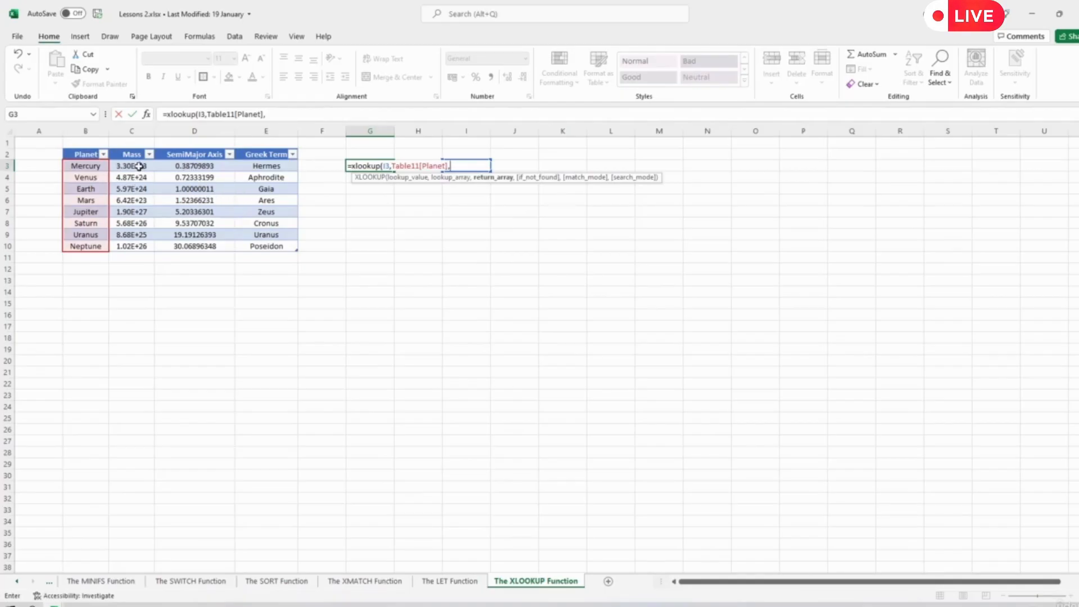
{"action": "left_click_drag", "start_coordinate": [139, 167], "coordinate": [142, 244]}
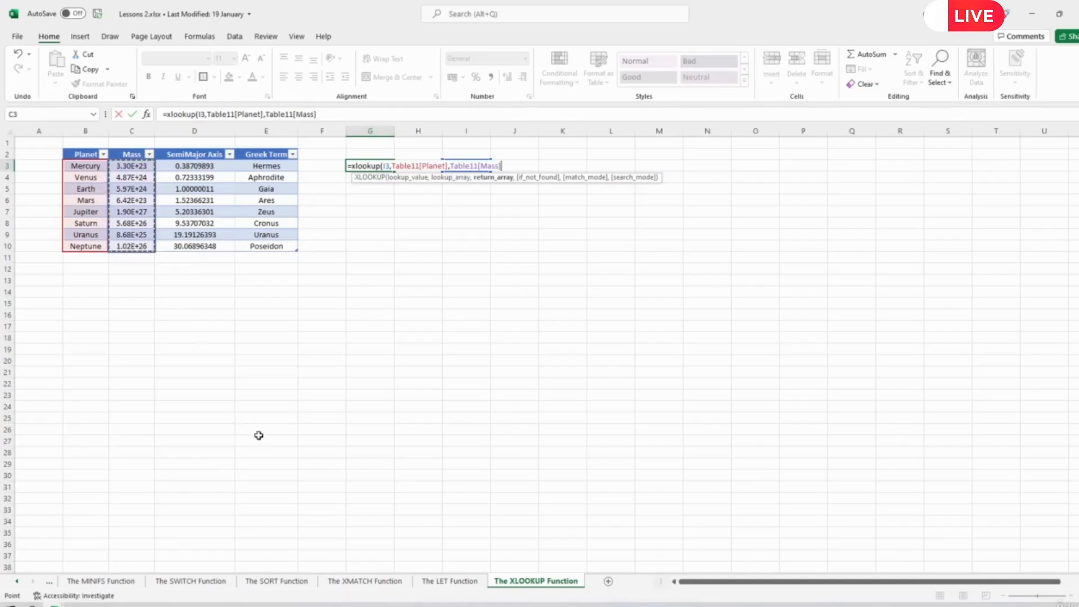
{"action": "type", "text": ")"}
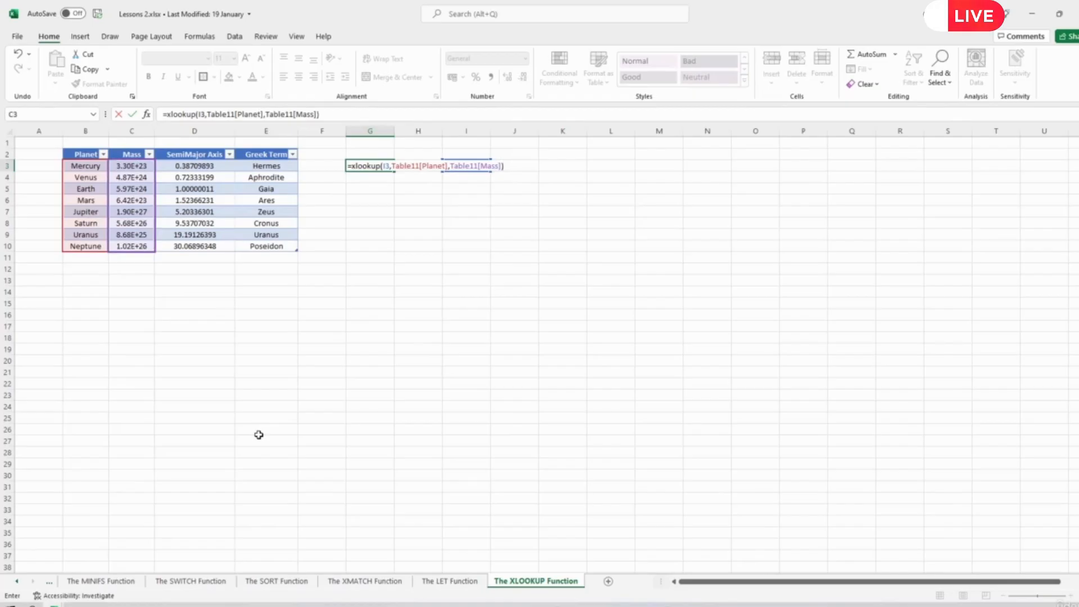
{"action": "key", "text": "Return"}
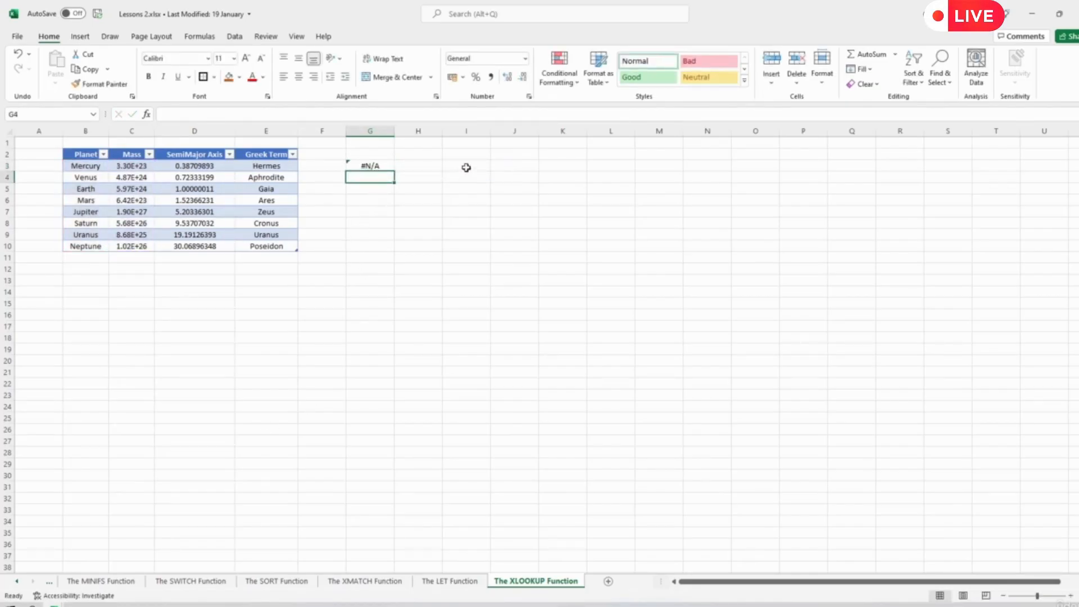
Enter Mars as the lookup value in cell I3
{"action": "left_click", "coordinate": [466, 167]}
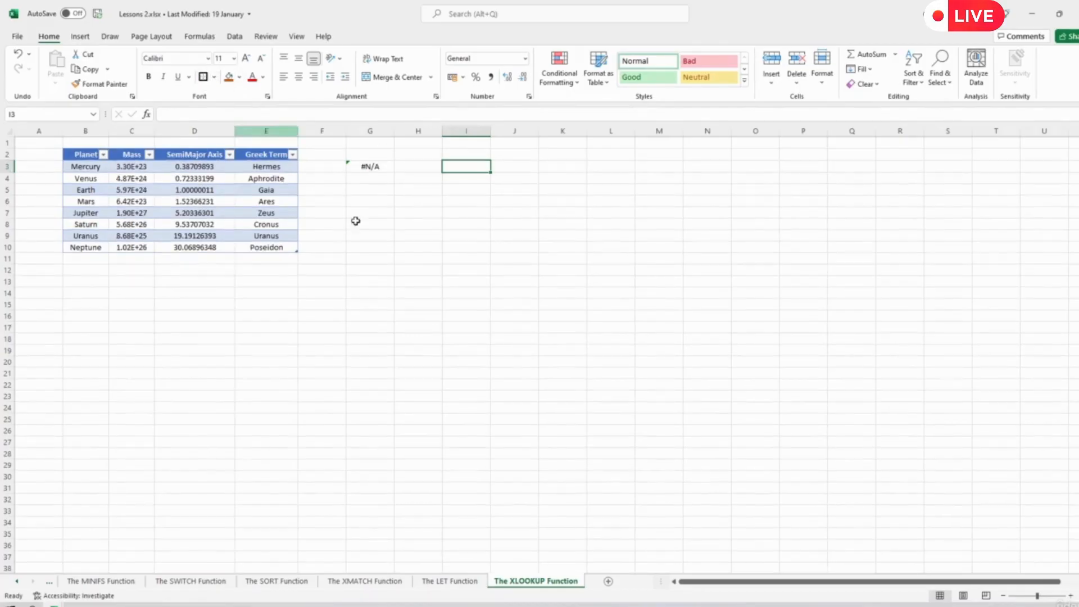
{"action": "left_click", "coordinate": [493, 270]}
{"action": "left_click", "coordinate": [465, 166]}
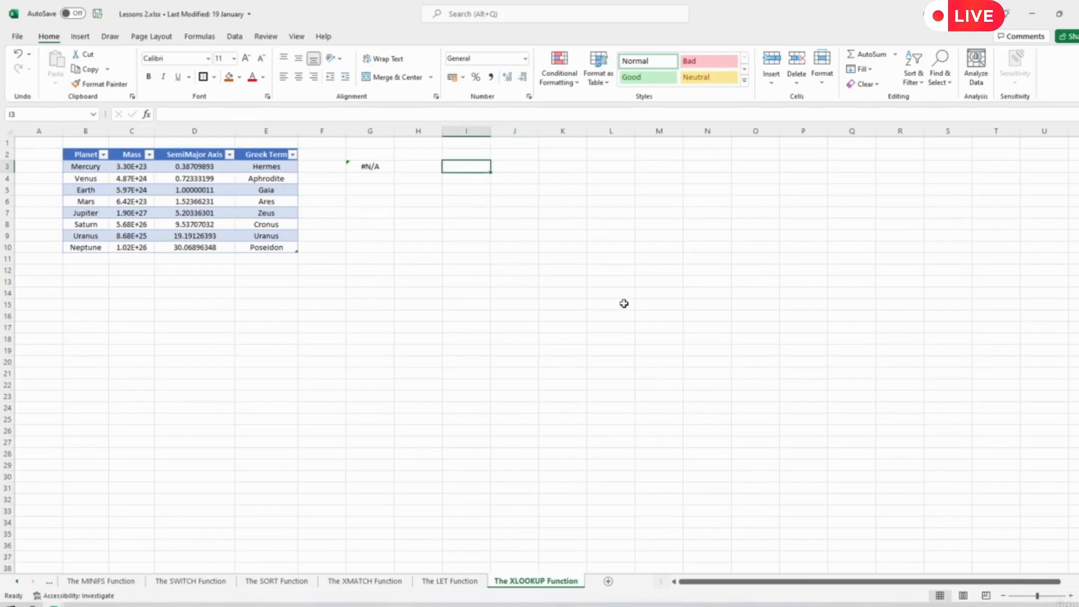
{"action": "type", "text": "Mars"}
{"action": "key", "text": "Return"}
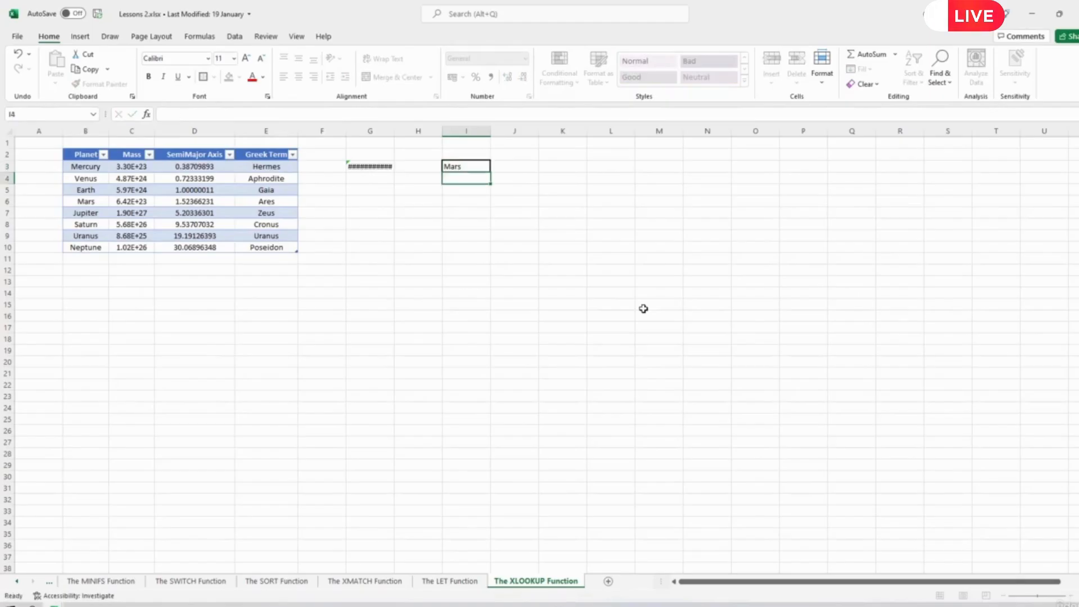
Format the XLOOKUP result in G3 as Scientific and adjust column G's width to suit it
{"action": "double_click", "coordinate": [394, 131]}
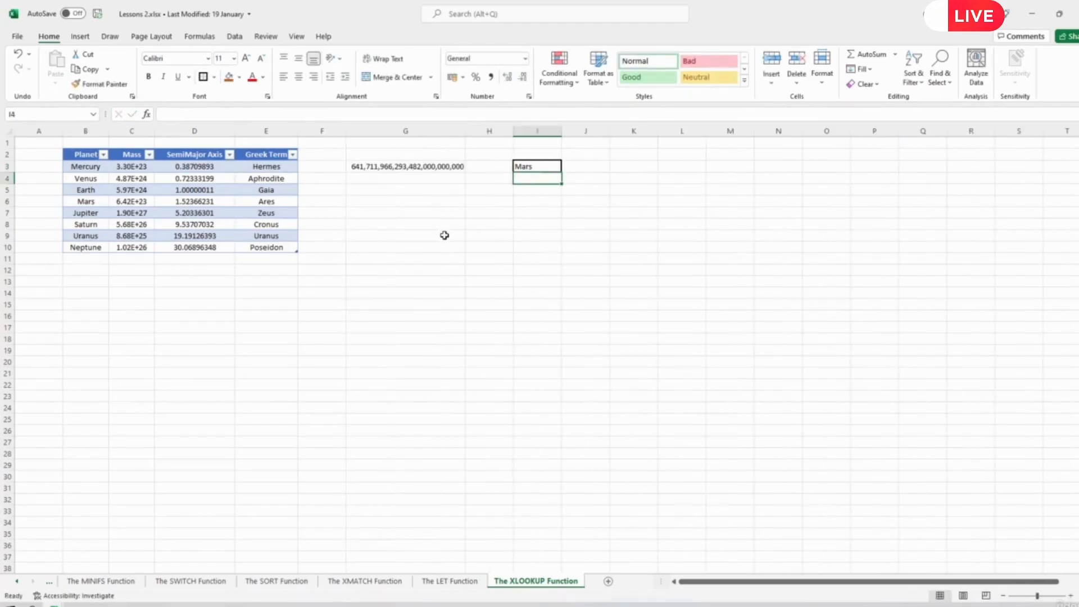
{"action": "left_click", "coordinate": [403, 166]}
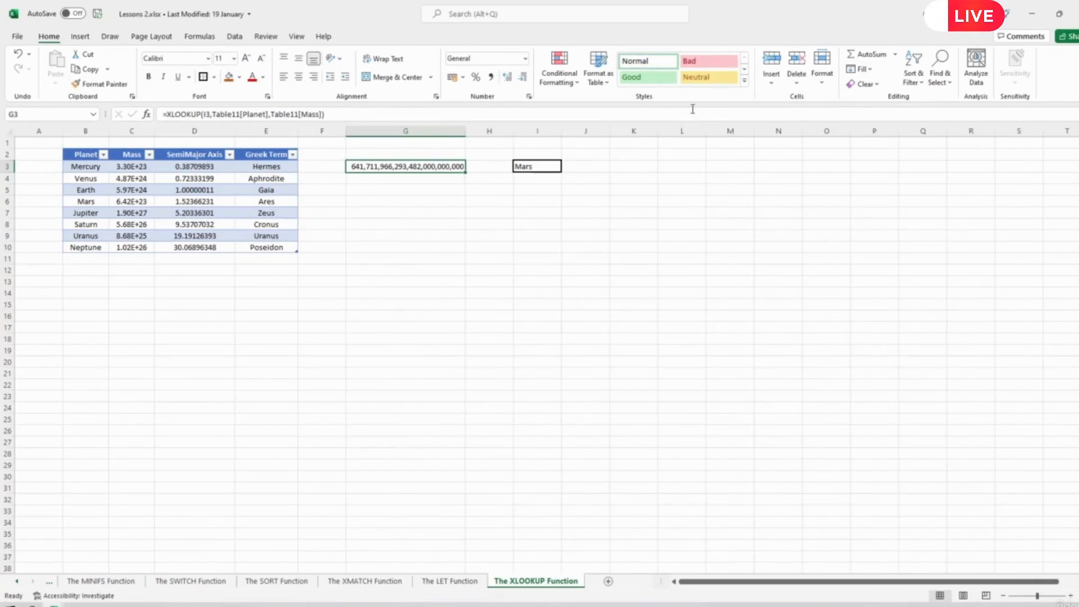
{"action": "left_click", "coordinate": [525, 58]}
{"action": "left_click", "coordinate": [496, 337]}
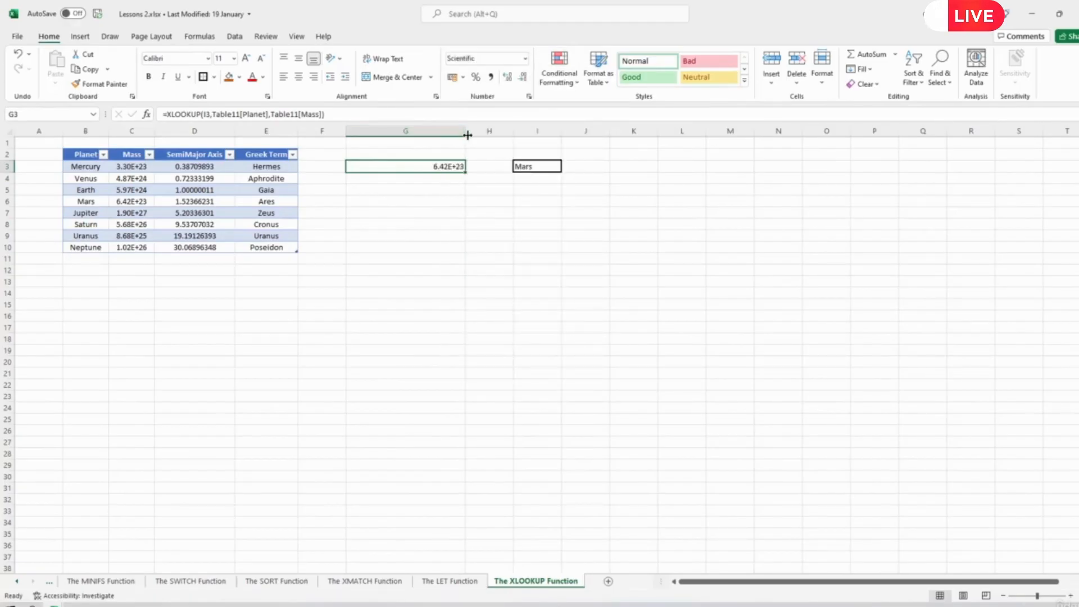
{"action": "left_click_drag", "start_coordinate": [465, 130], "coordinate": [423, 130]}
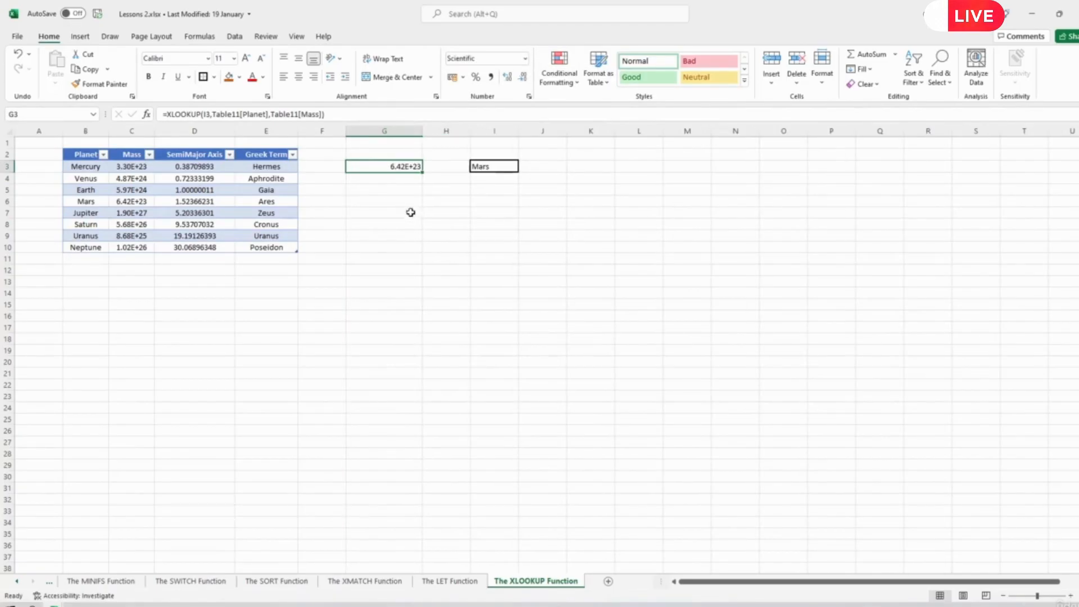
Enter a VLOOKUP formula in G5 that looks up I3 in the whole planet table and returns column 2
{"action": "left_click", "coordinate": [392, 191]}
{"action": "type", "text": "="}
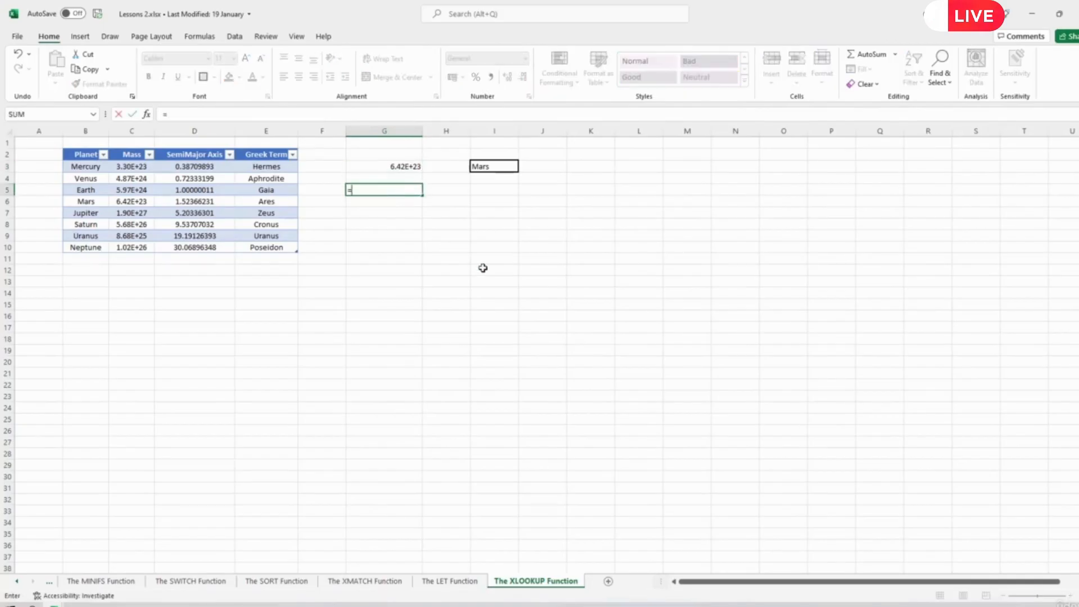
{"action": "type", "text": "vlookup("}
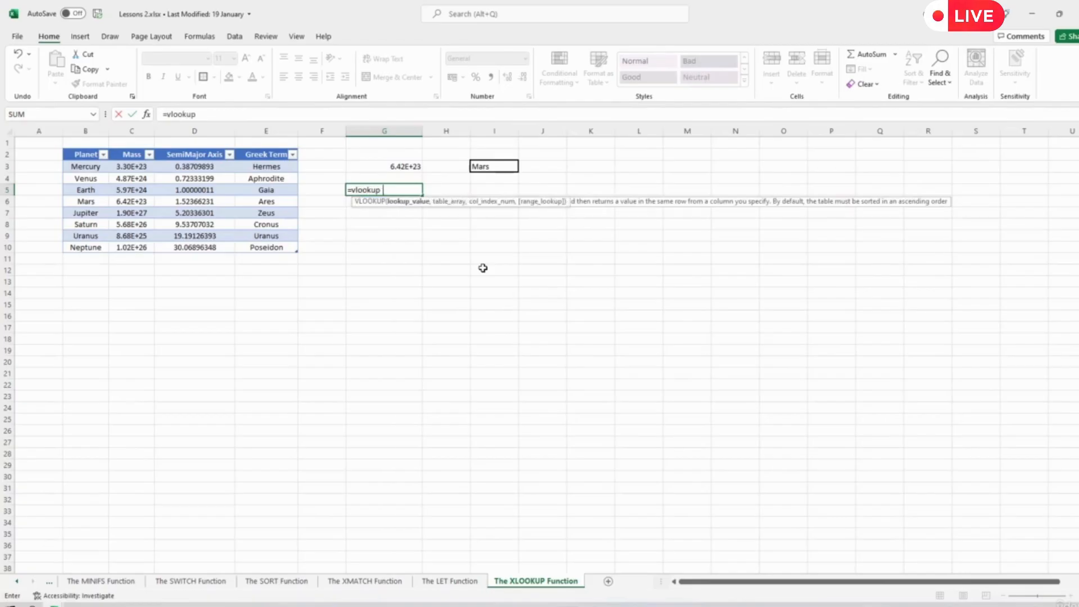
{"action": "left_click", "coordinate": [488, 168]}
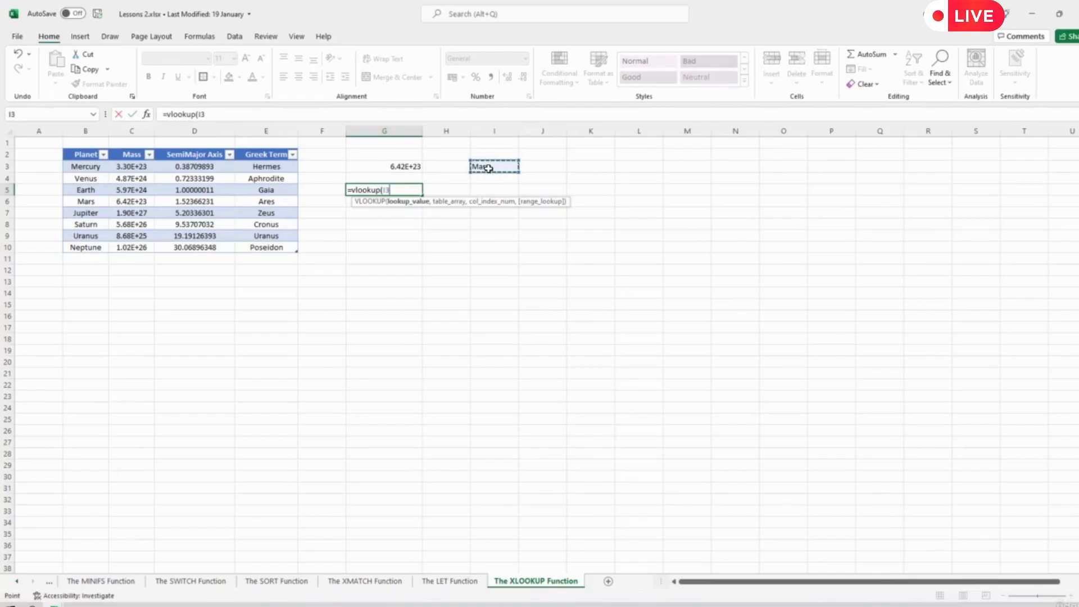
{"action": "type", "text": ","}
{"action": "left_click_drag", "start_coordinate": [83, 169], "coordinate": [258, 246]}
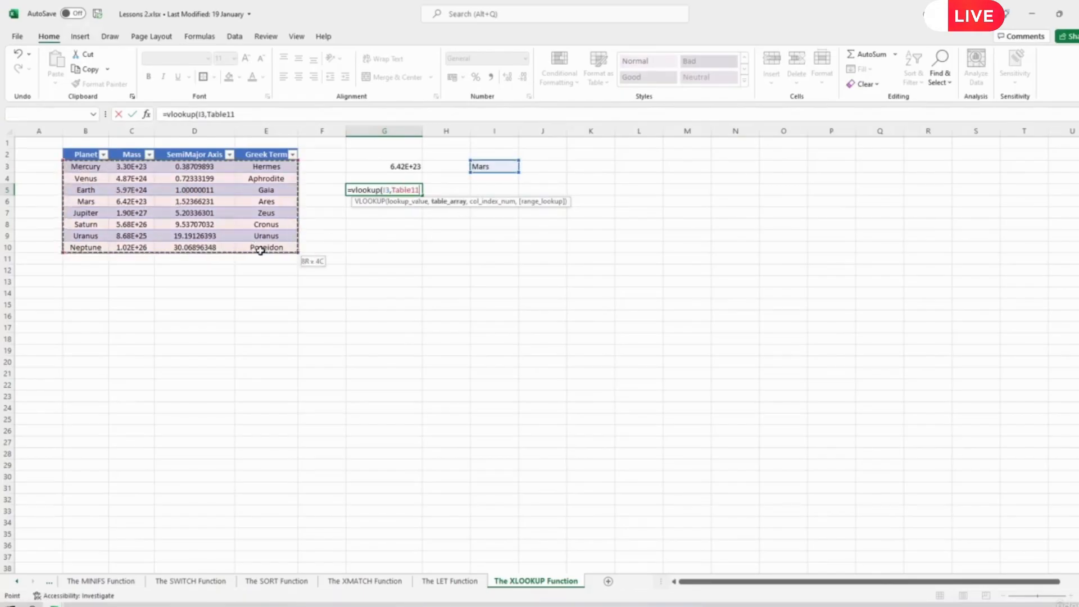
{"action": "type", "text": ",2"}
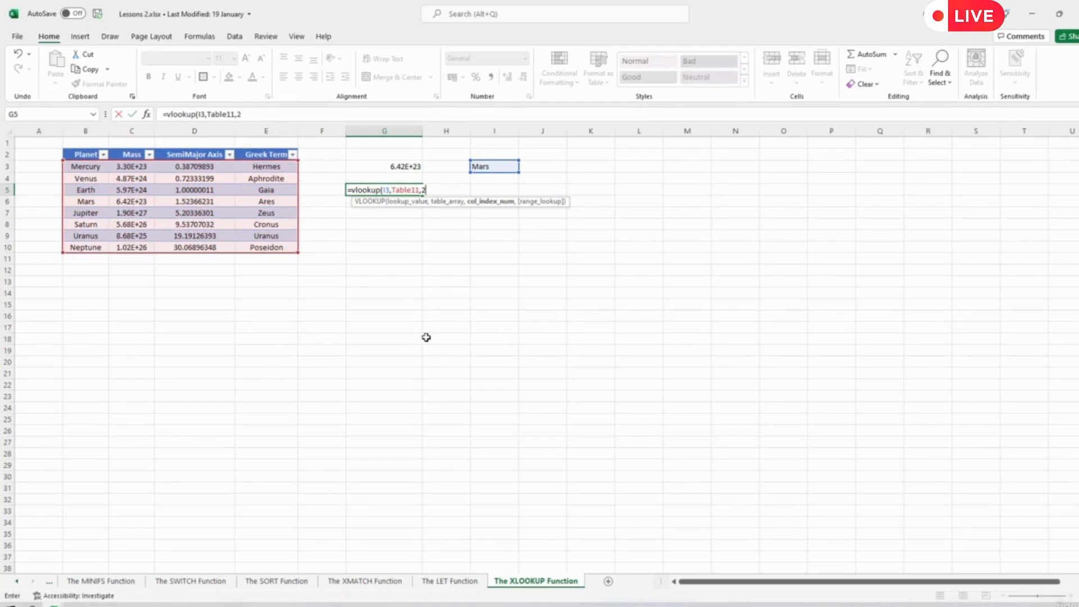
{"action": "type", "text": ")"}
{"action": "key", "text": "Return"}
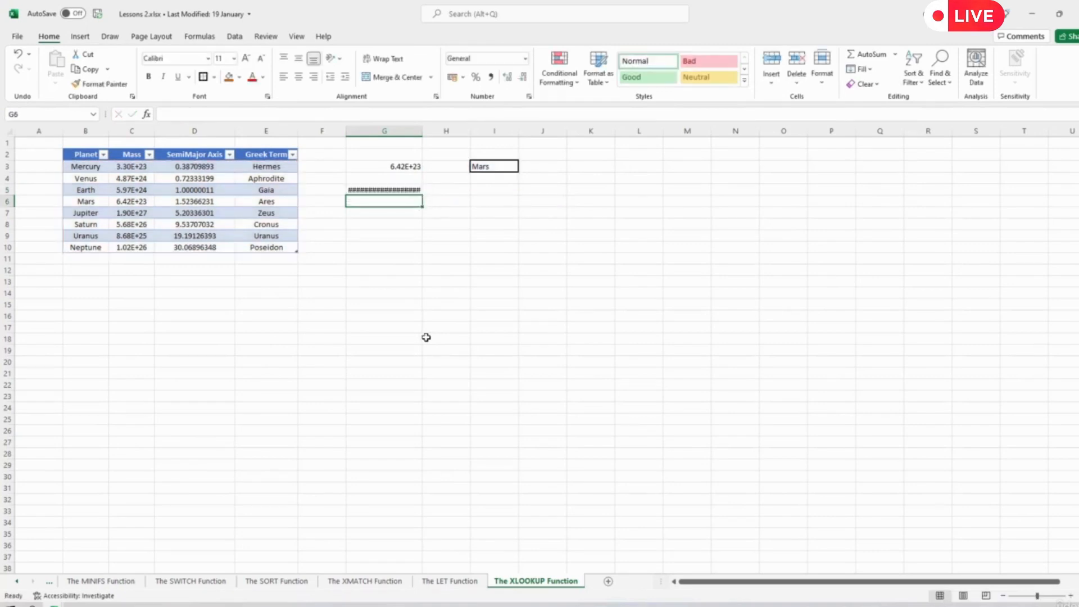
Format the VLOOKUP result in G5 as Scientific
{"action": "left_click", "coordinate": [405, 190]}
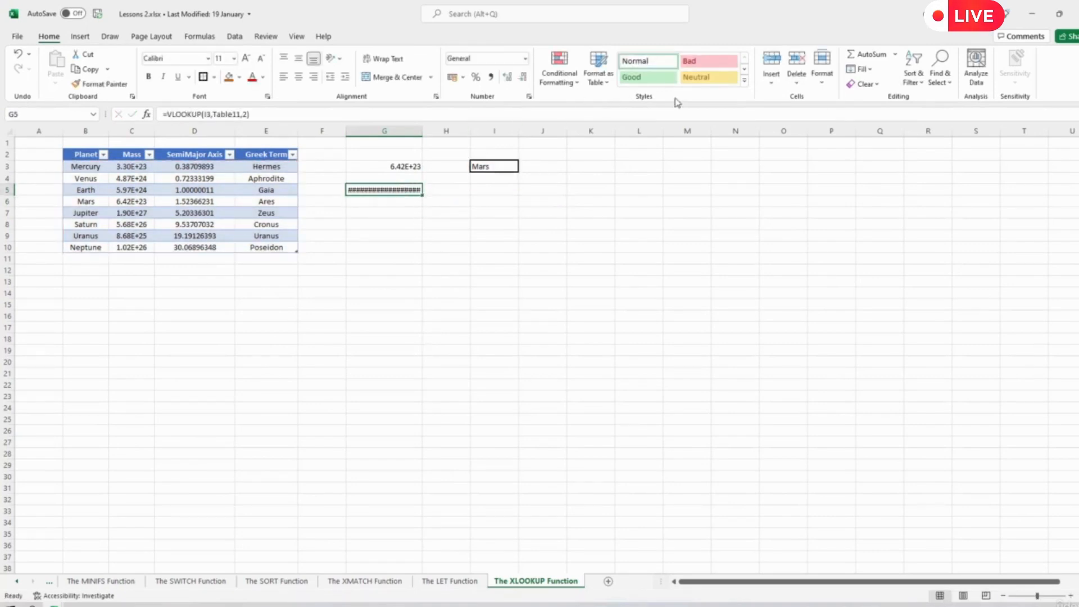
{"action": "left_click", "coordinate": [526, 61]}
{"action": "left_click", "coordinate": [495, 328]}
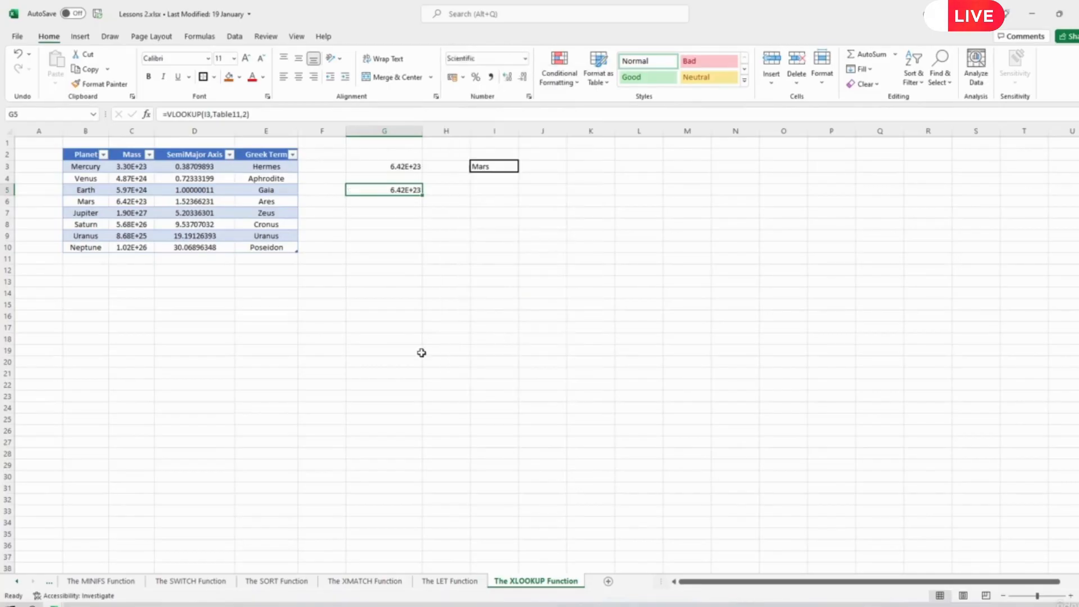
Compare the arguments of the XLOOKUP formula in G3 with those of the VLOOKUP formula in G5
{"action": "left_click", "coordinate": [392, 165]}
{"action": "left_click", "coordinate": [394, 190]}
{"action": "left_click", "coordinate": [390, 168]}
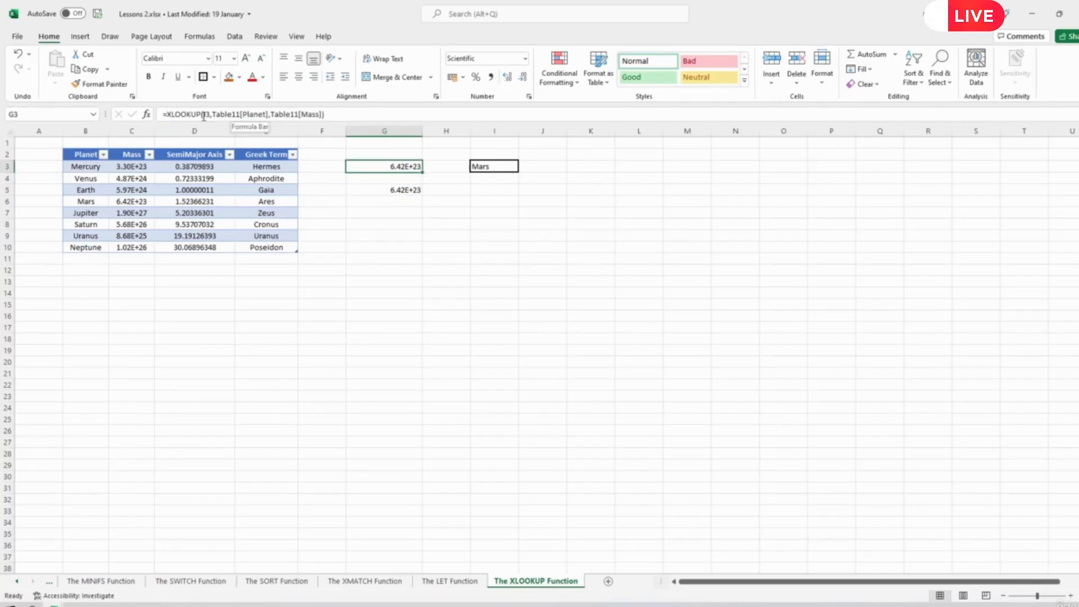
{"action": "left_click", "coordinate": [415, 189]}
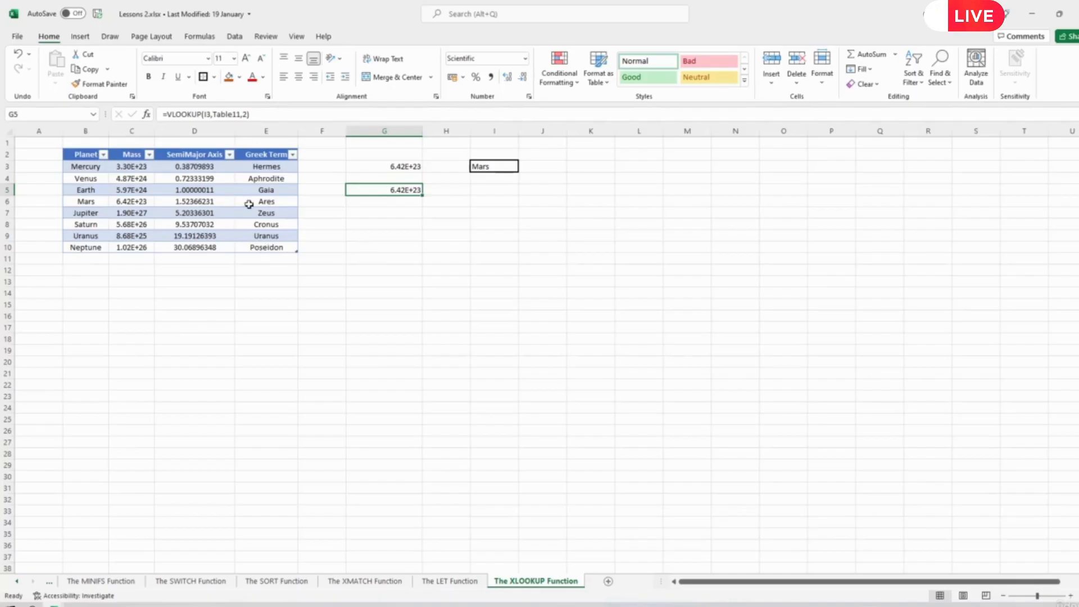
{"action": "left_click", "coordinate": [413, 165]}
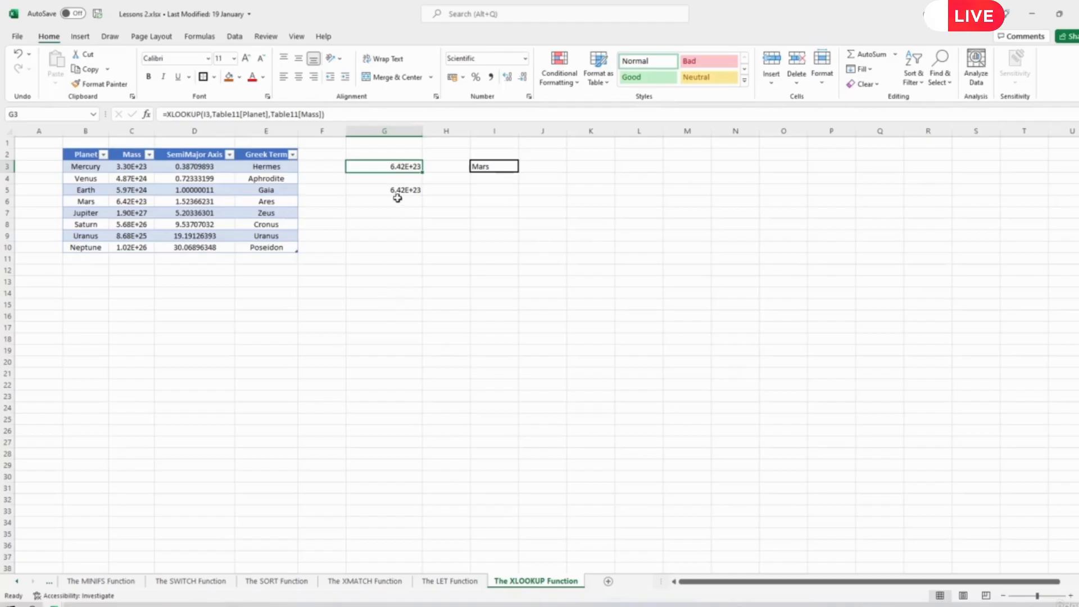
{"action": "left_click", "coordinate": [394, 186]}
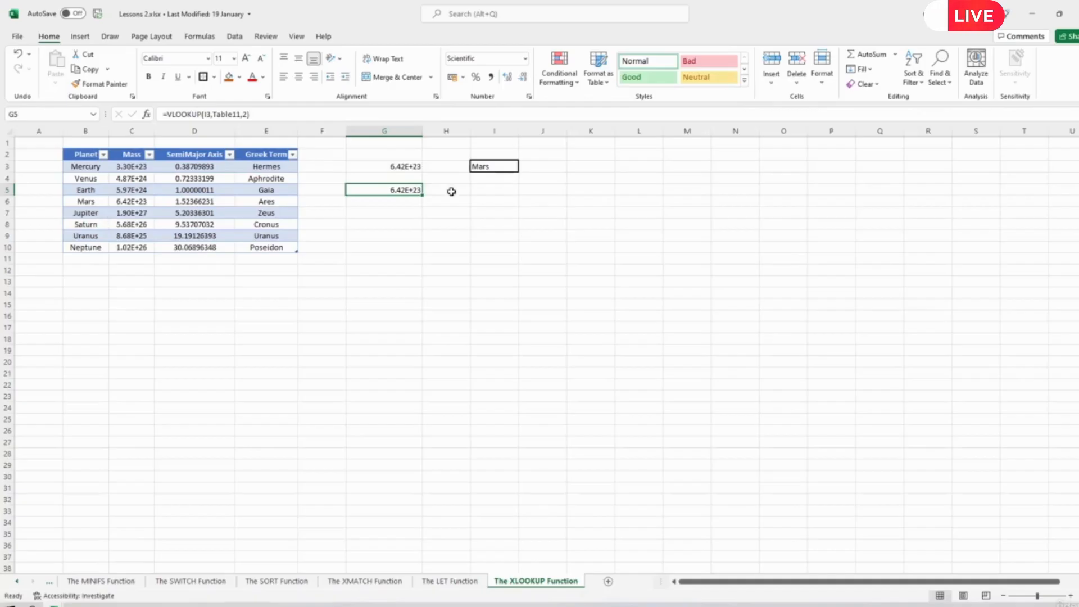
{"action": "left_click", "coordinate": [393, 166]}
{"action": "left_click", "coordinate": [261, 116]}
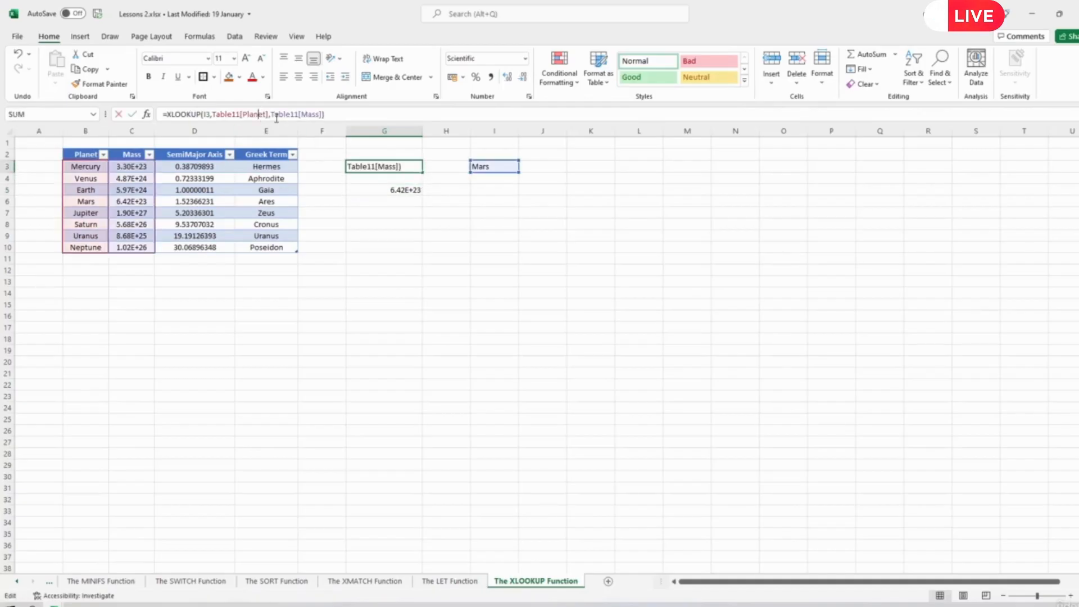
{"action": "left_click", "coordinate": [60, 236]}
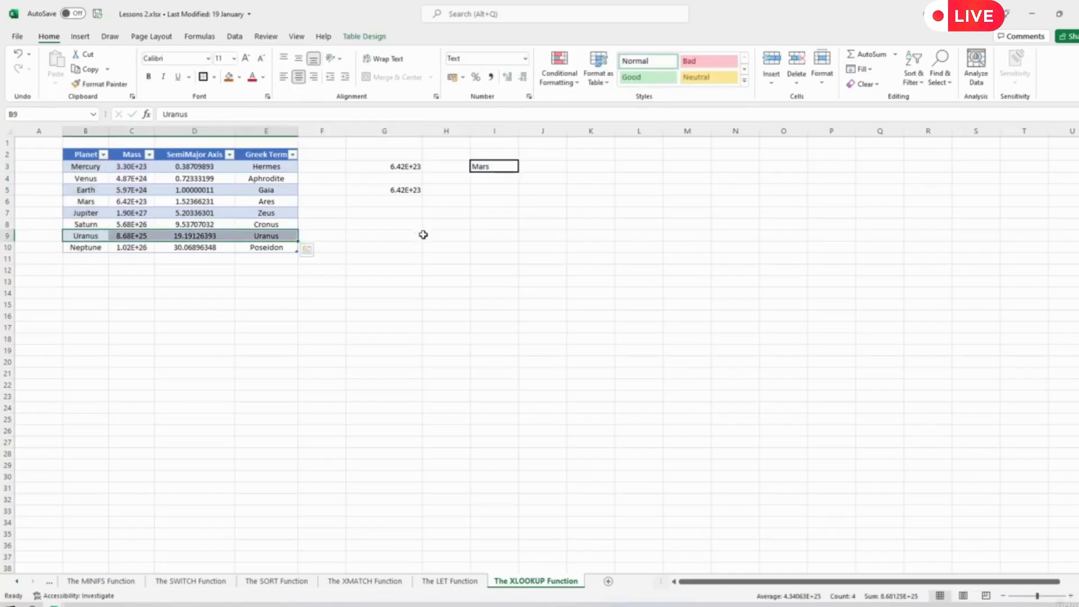
Change the lookup array of the XLOOKUP formula in G3 to the table's Greek Term column
{"action": "left_click", "coordinate": [400, 164]}
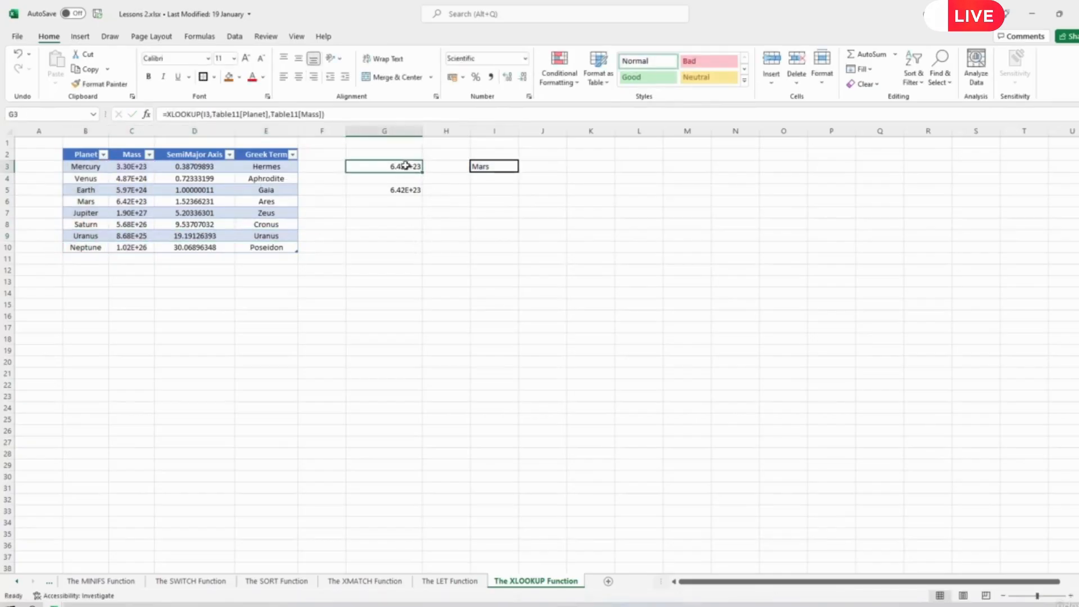
{"action": "left_click", "coordinate": [269, 114]}
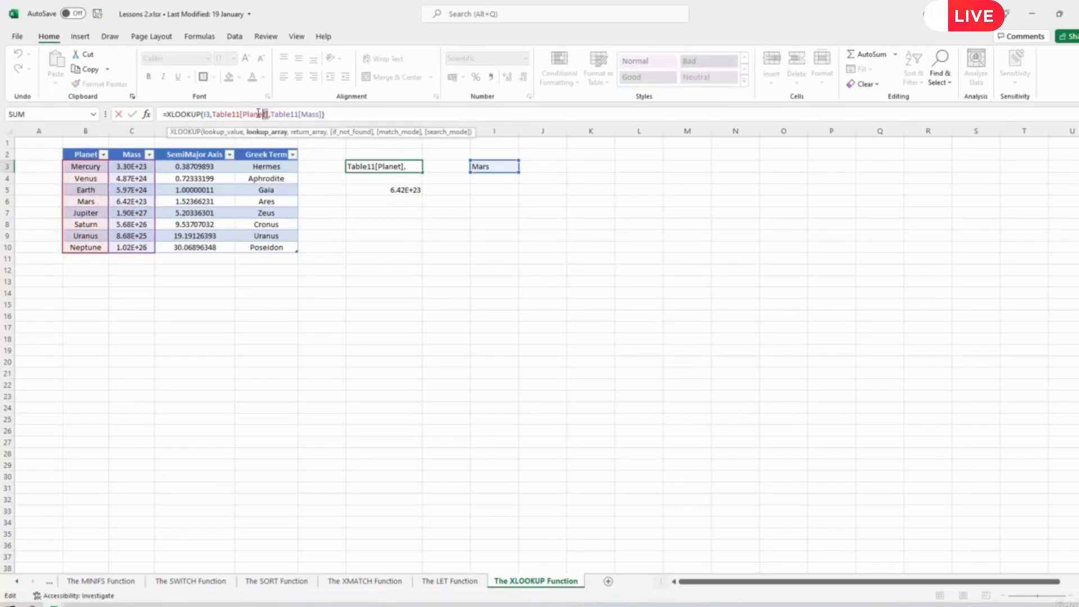
{"action": "left_click_drag", "start_coordinate": [264, 114], "coordinate": [212, 114]}
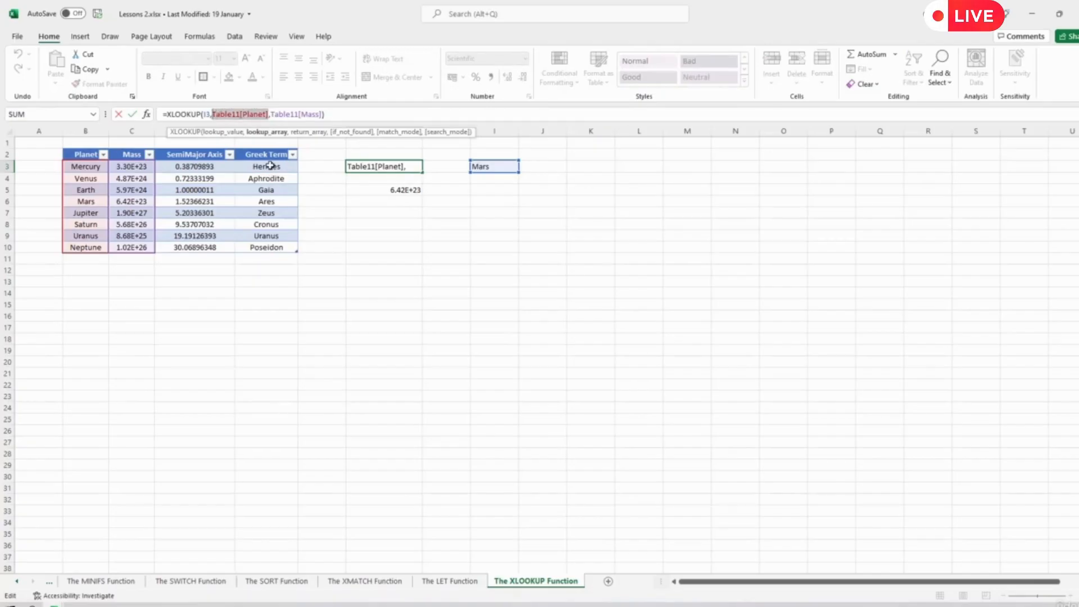
{"action": "left_click_drag", "start_coordinate": [271, 166], "coordinate": [265, 246]}
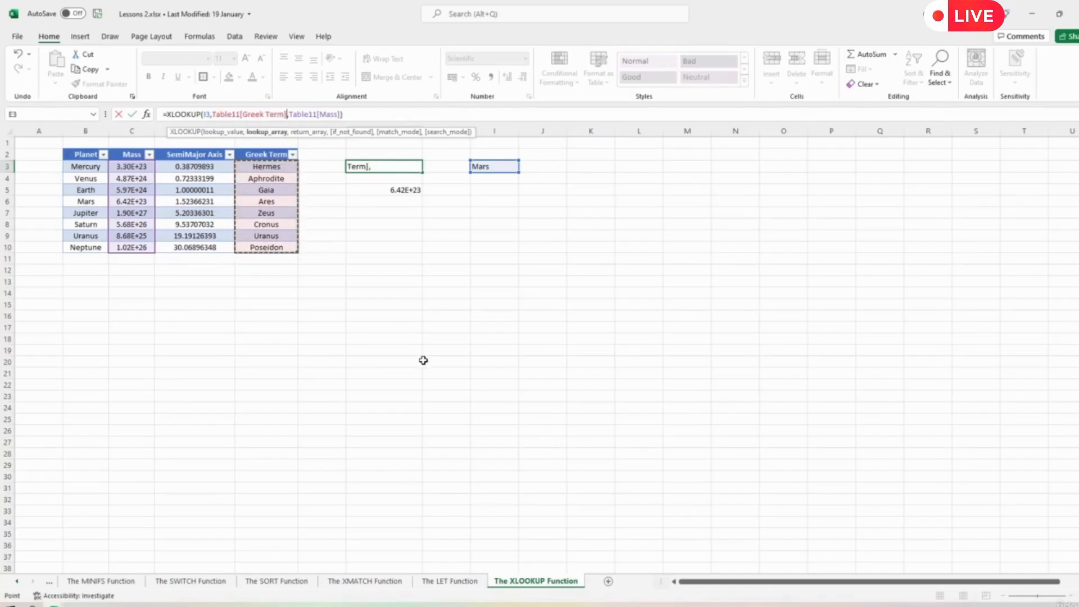
{"action": "key", "text": "Return"}
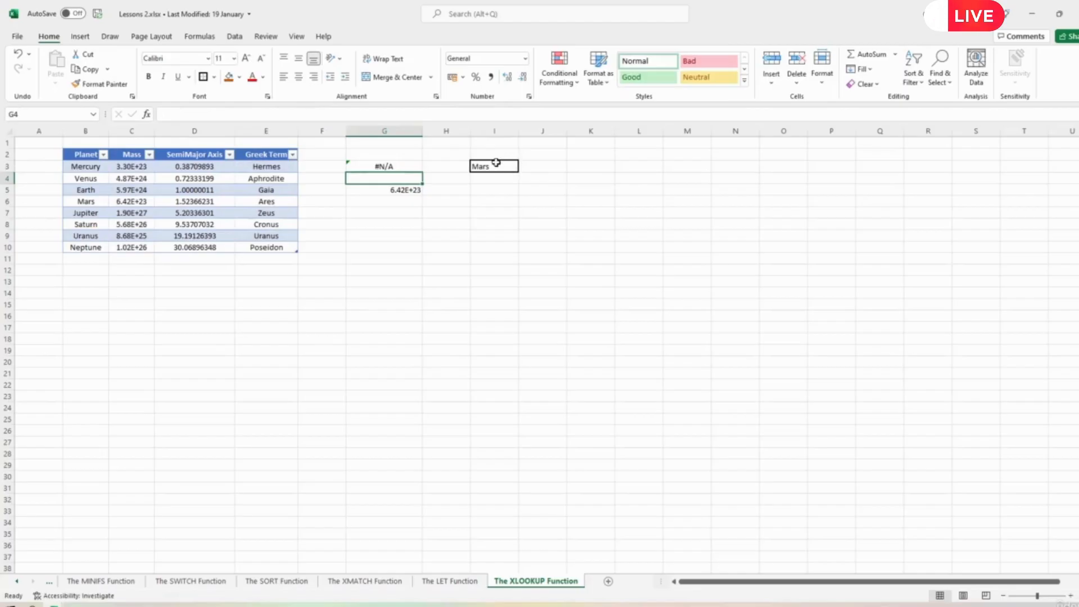
Enter Ares as the lookup value in cell I3
{"action": "left_click", "coordinate": [496, 164]}
{"action": "type", "text": "Are"}
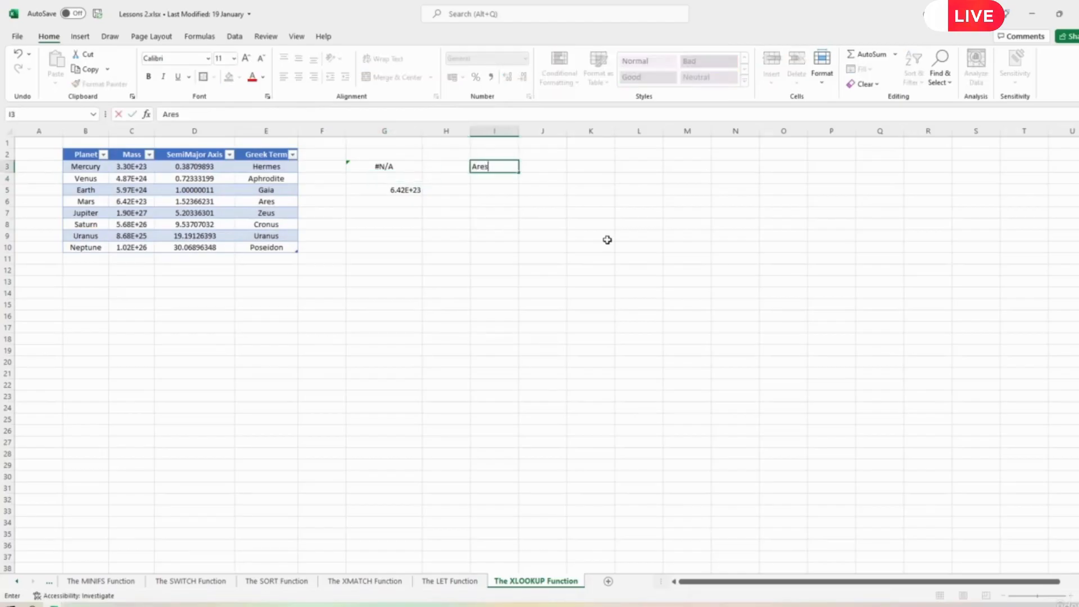
{"action": "type", "text": "s"}
{"action": "key", "text": "Return"}
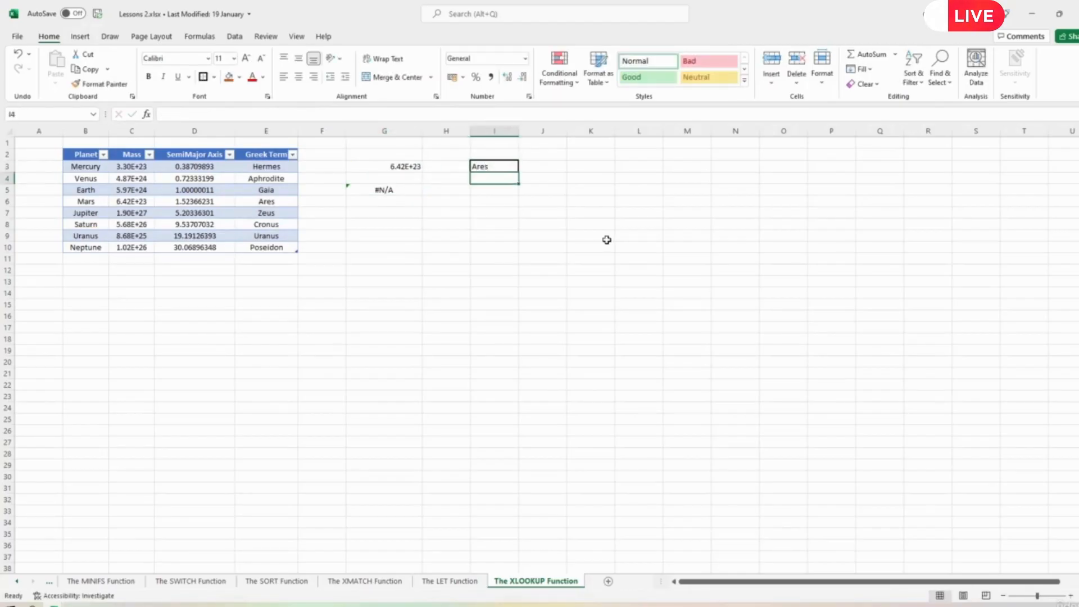
Examine which table ranges the VLOOKUP formula in G5 and the XLOOKUP formula in G3 refer to
{"action": "left_click", "coordinate": [387, 189]}
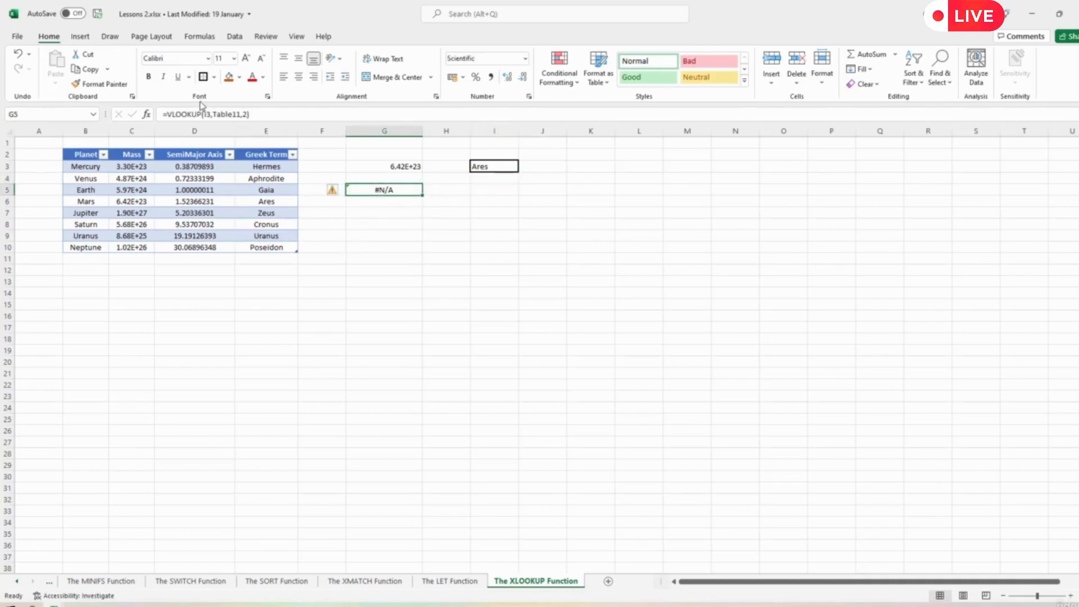
{"action": "left_click", "coordinate": [221, 114]}
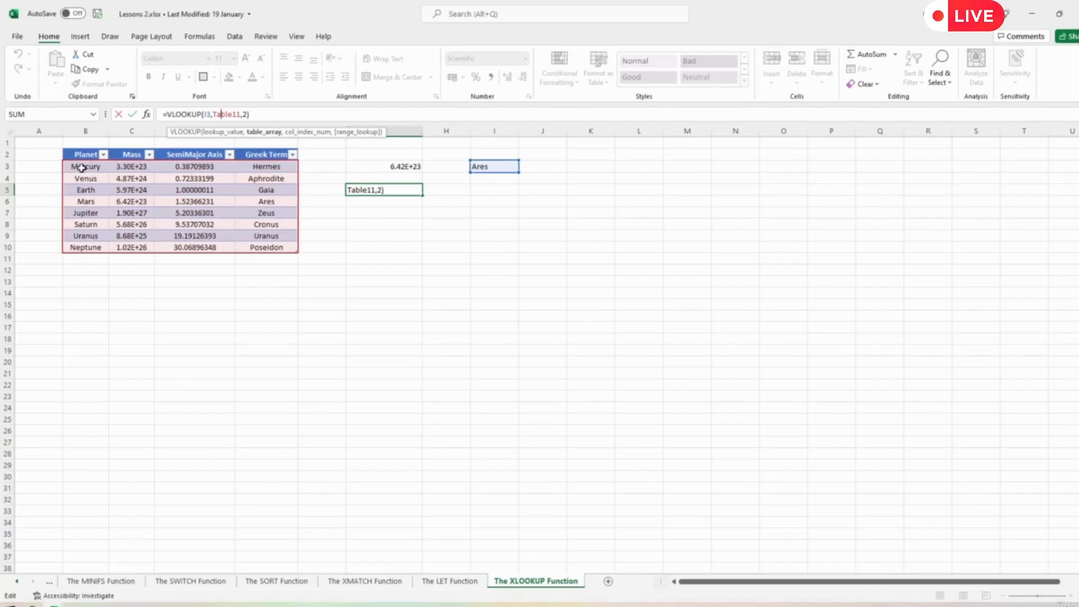
{"action": "key", "text": "Return"}
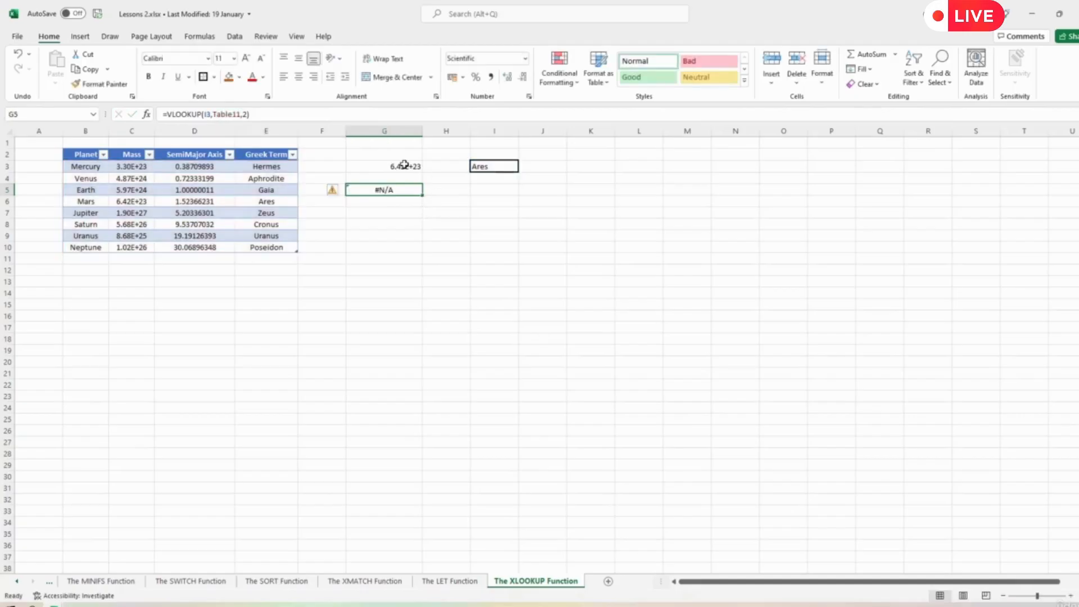
{"action": "left_click", "coordinate": [404, 164]}
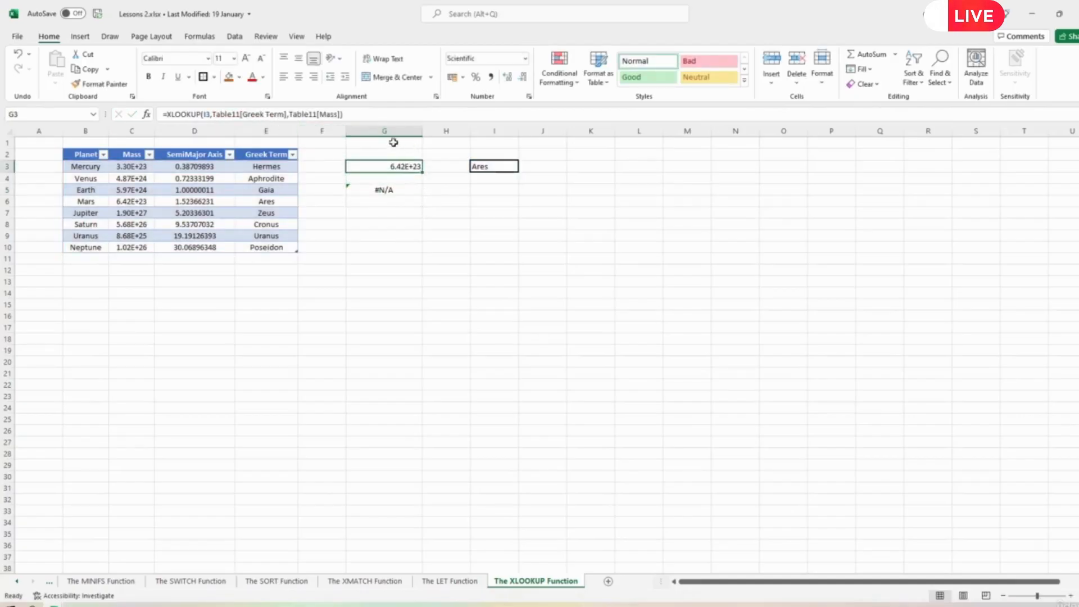
{"action": "left_click", "coordinate": [262, 114]}
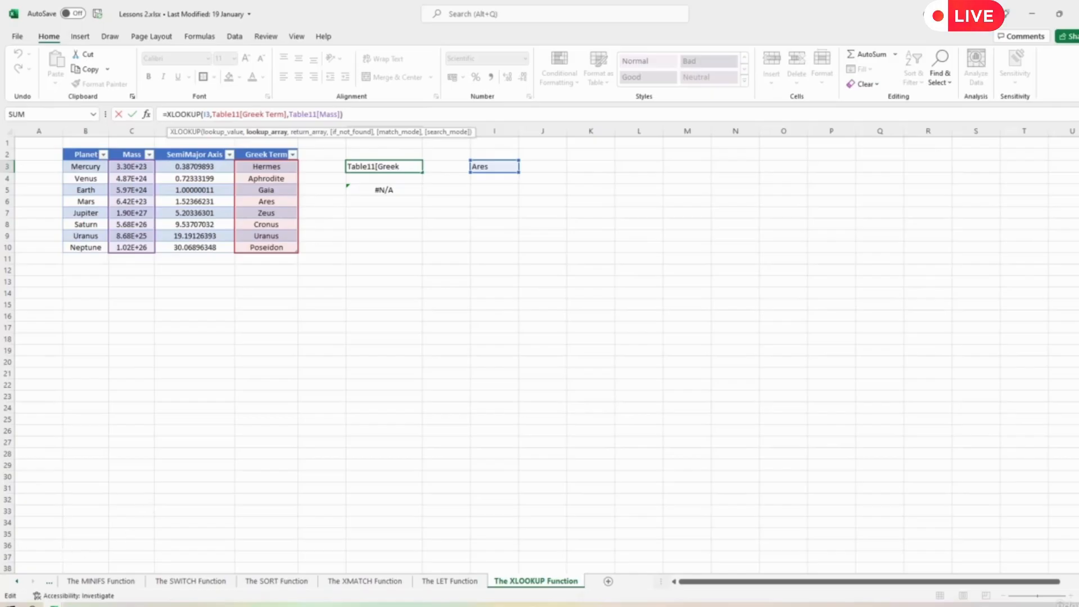
{"action": "left_click", "coordinate": [132, 114]}
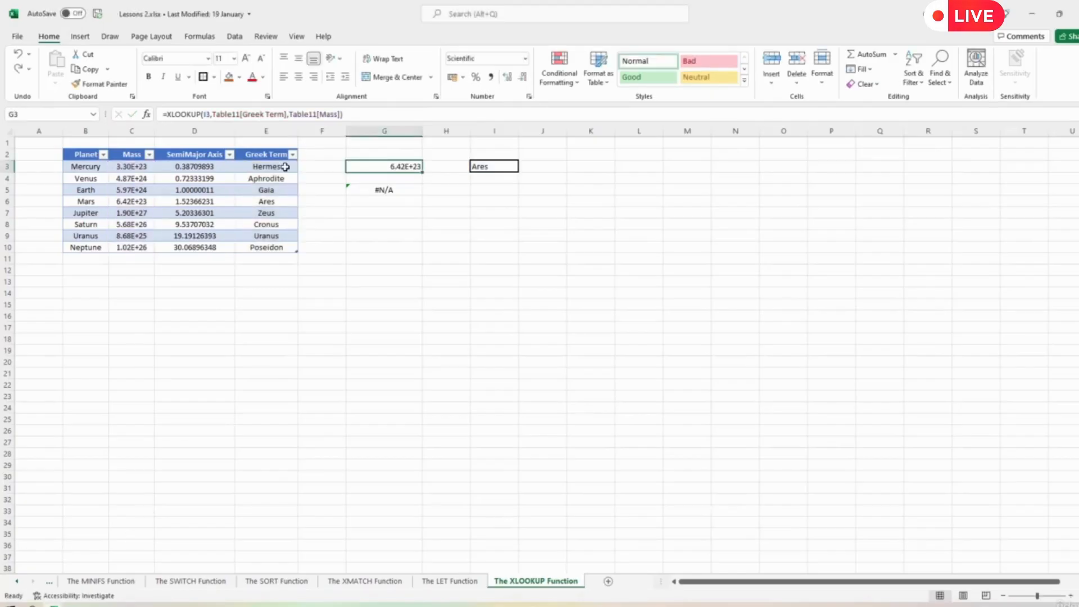
Copy the Mass column's data to the cells starting at B21 as values only and format them as Scientific
{"action": "left_click_drag", "start_coordinate": [140, 168], "coordinate": [135, 243]}
{"action": "key", "text": "ctrl+c"}
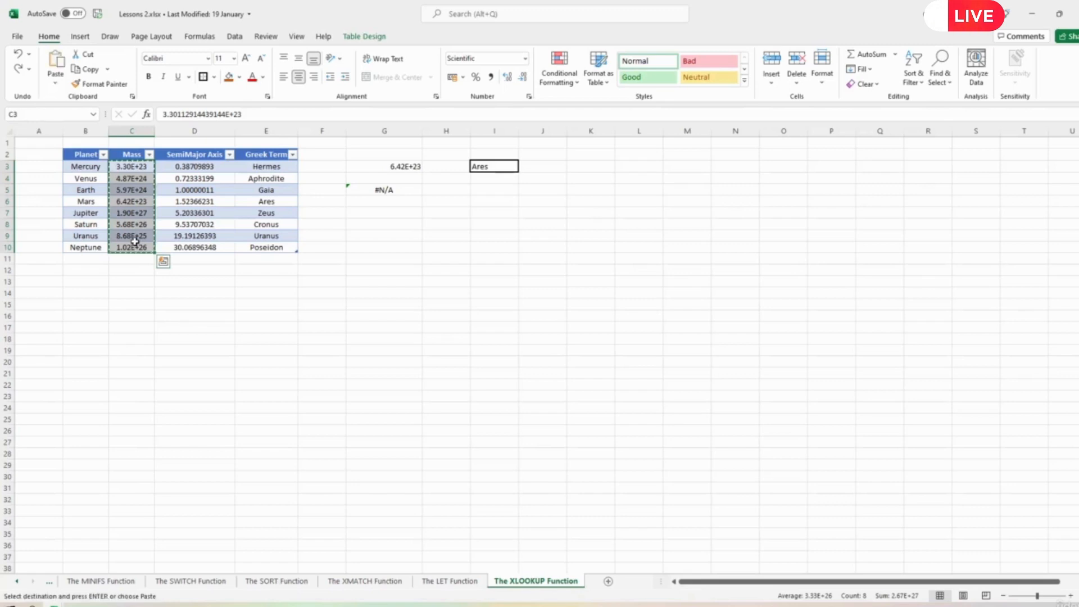
{"action": "left_click", "coordinate": [90, 376]}
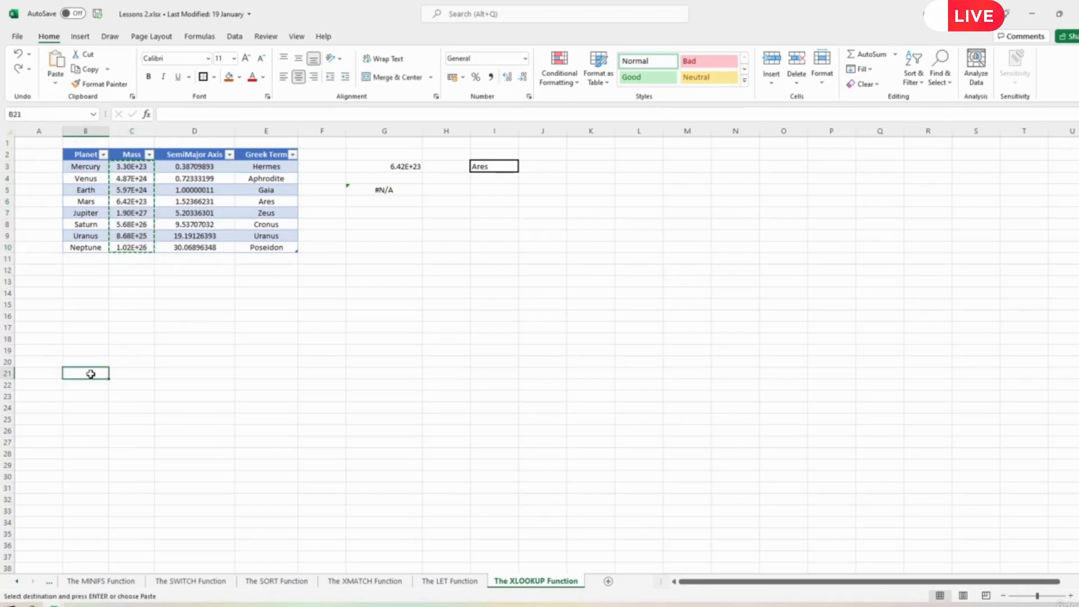
{"action": "right_click", "coordinate": [91, 372]}
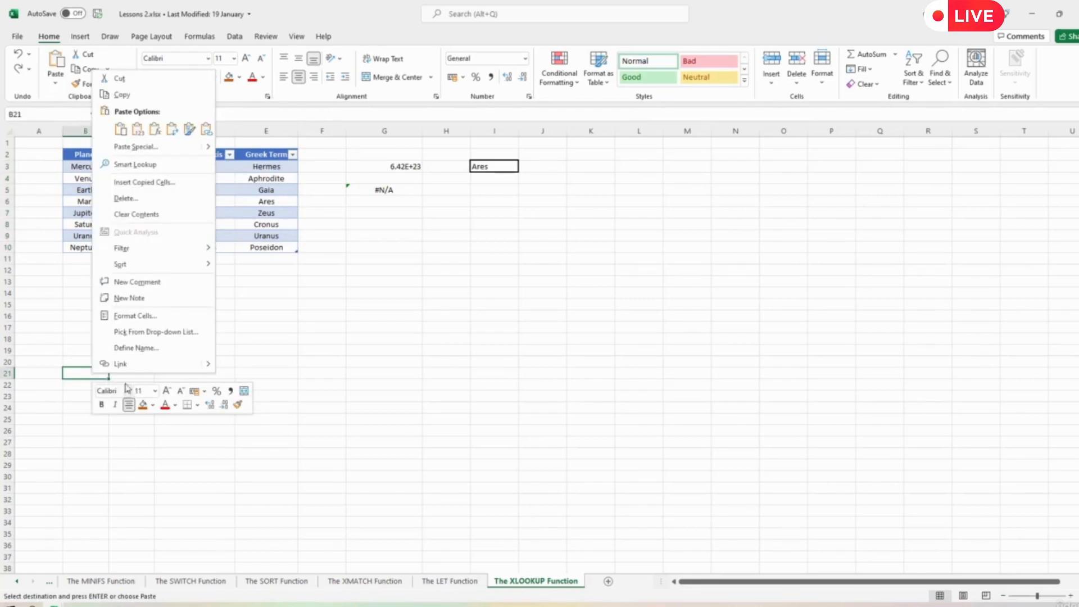
{"action": "left_click", "coordinate": [140, 133]}
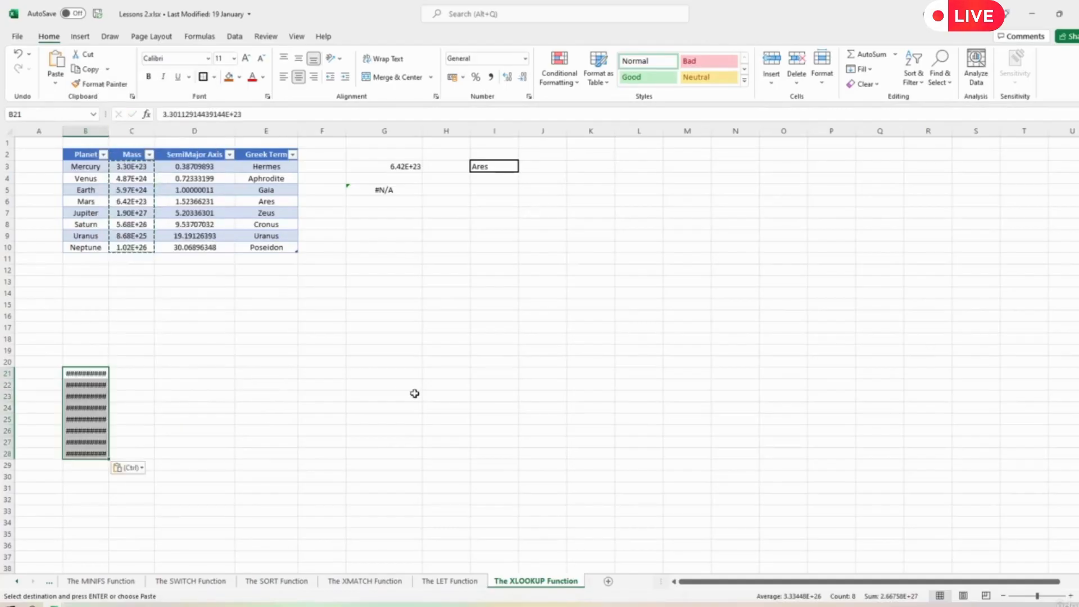
{"action": "left_click", "coordinate": [525, 59]}
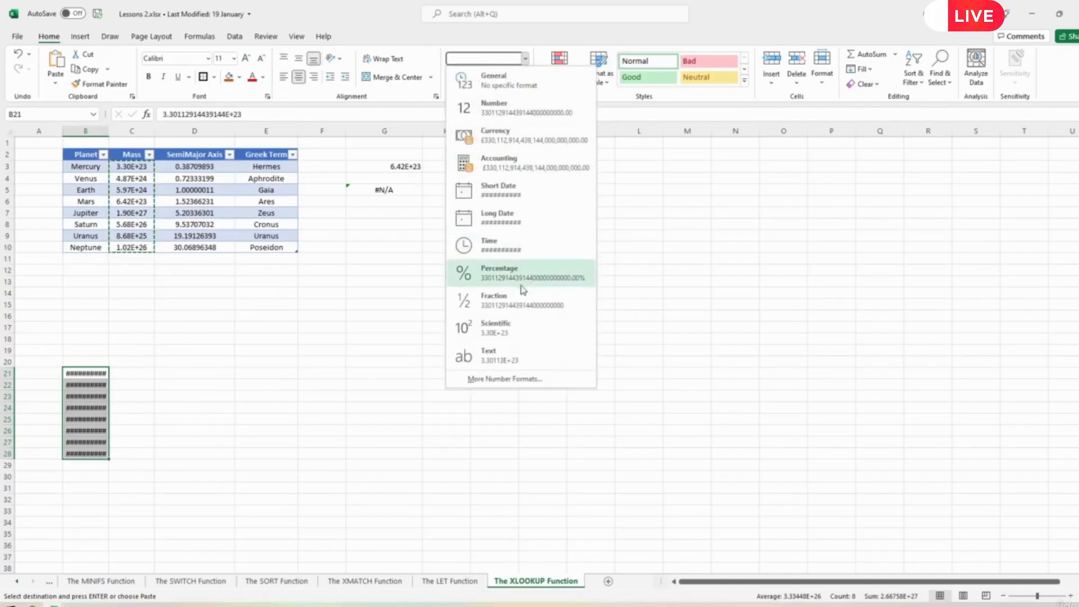
{"action": "left_click", "coordinate": [505, 329]}
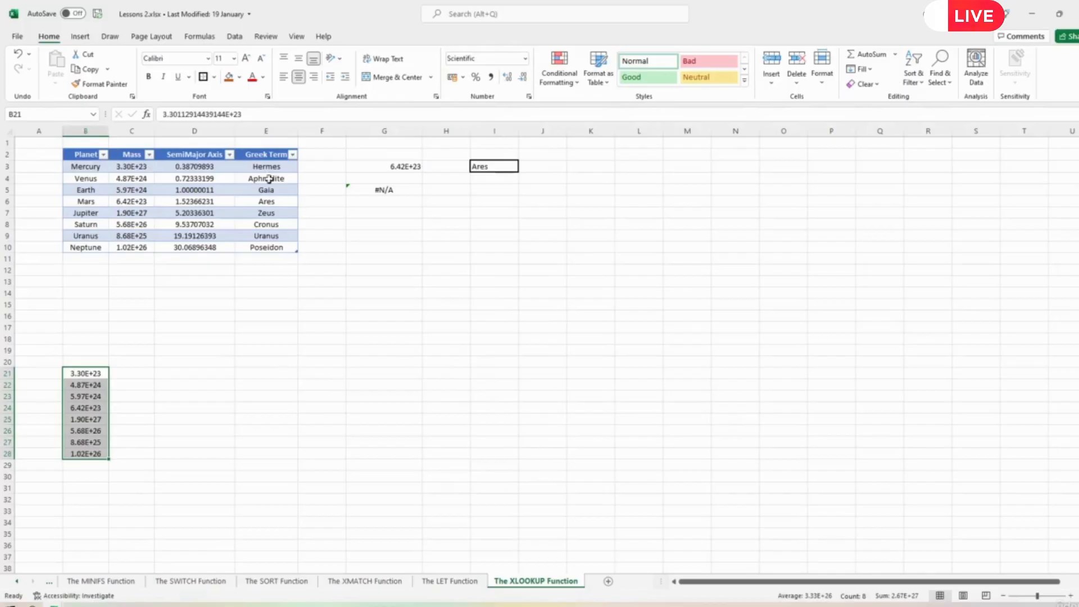
Copy the Greek Term column's data to the cells starting at P2 as values only
{"action": "left_click_drag", "start_coordinate": [267, 166], "coordinate": [264, 248]}
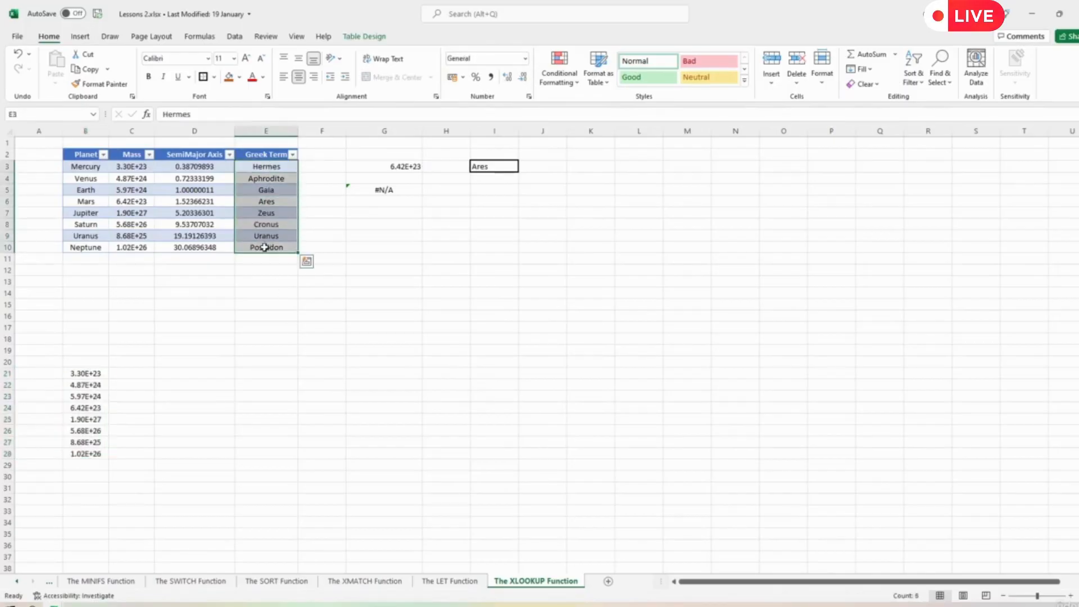
{"action": "key", "text": "ctrl+c"}
{"action": "left_click", "coordinate": [826, 154]}
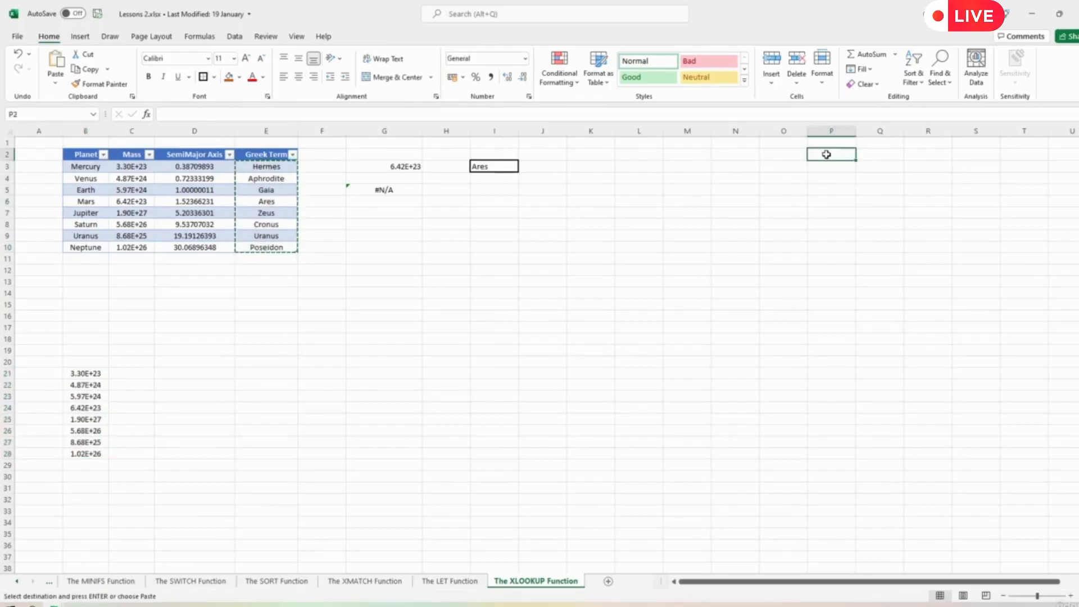
{"action": "right_click", "coordinate": [826, 154]}
{"action": "left_click", "coordinate": [872, 218]}
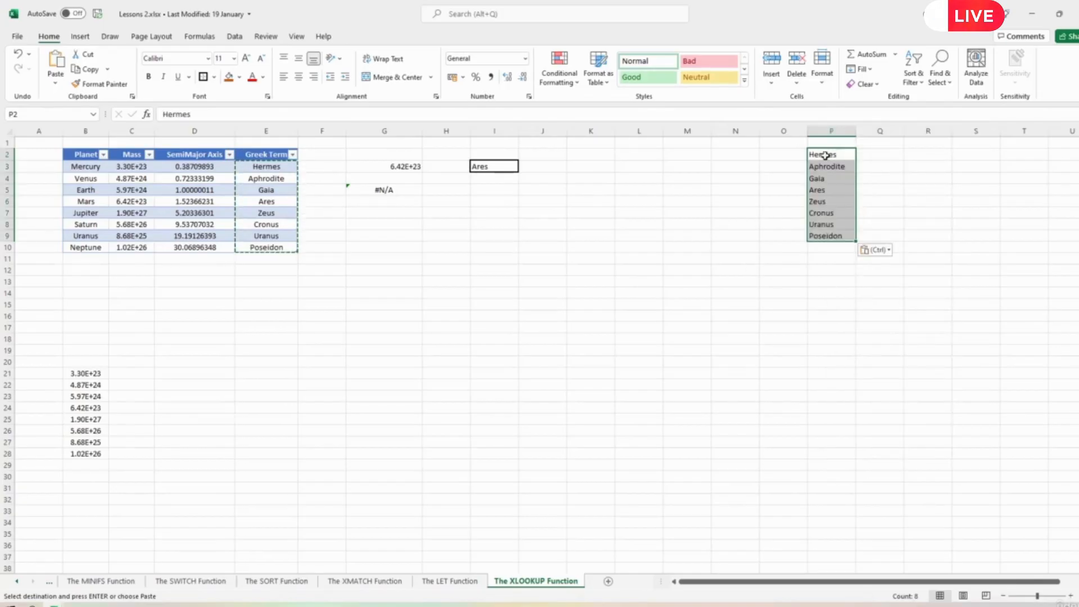
Change the XLOOKUP formula in G3 to use P2:P9 as the lookup array and B21:B28 as the return array
{"action": "left_click", "coordinate": [389, 168]}
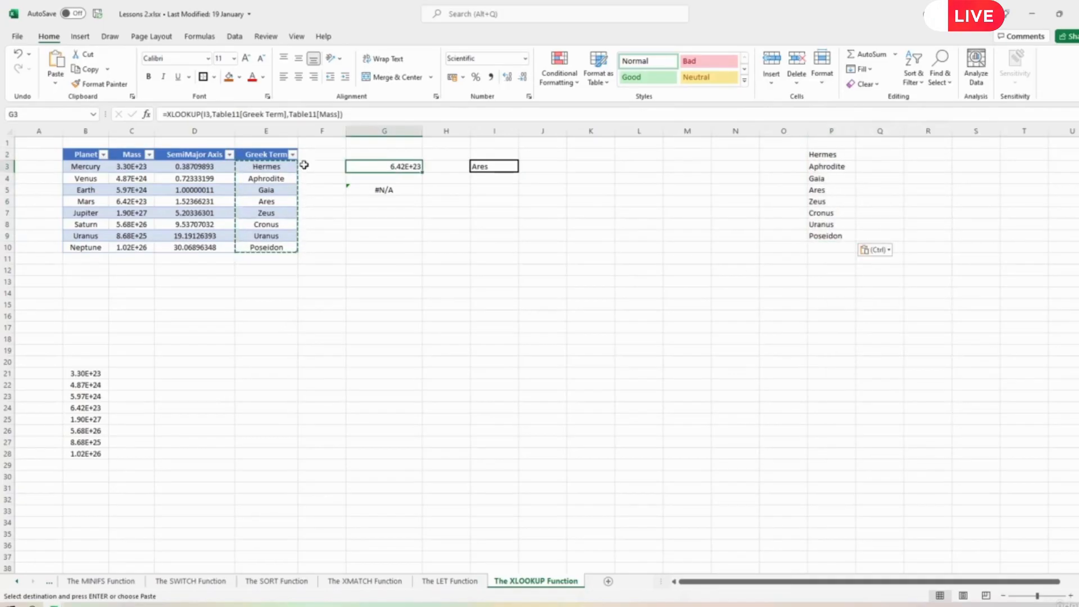
{"action": "left_click_drag", "start_coordinate": [287, 113], "coordinate": [212, 114]}
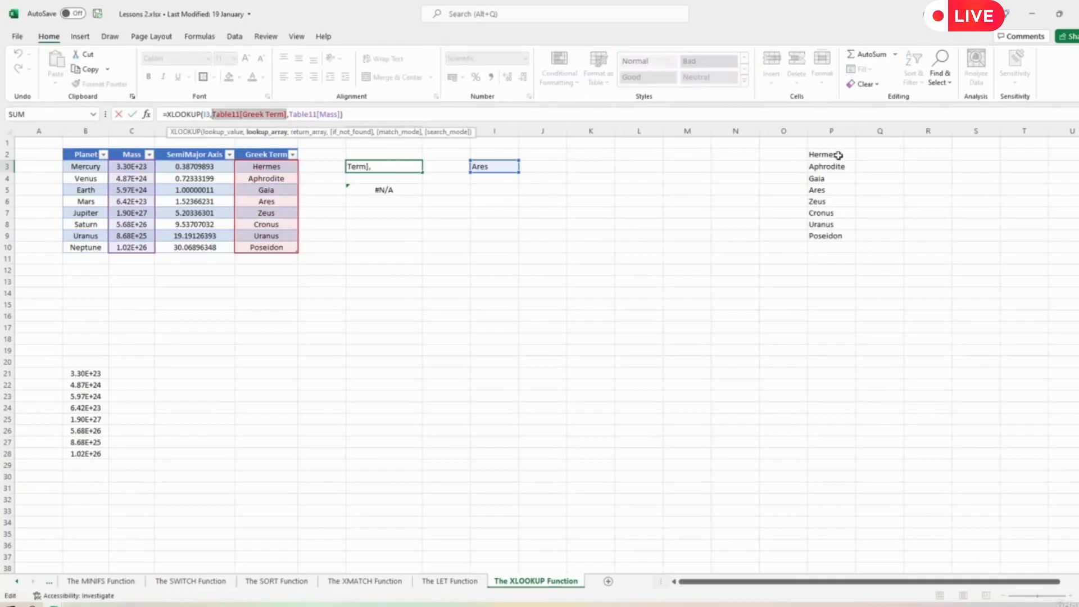
{"action": "left_click_drag", "start_coordinate": [823, 153], "coordinate": [843, 234]}
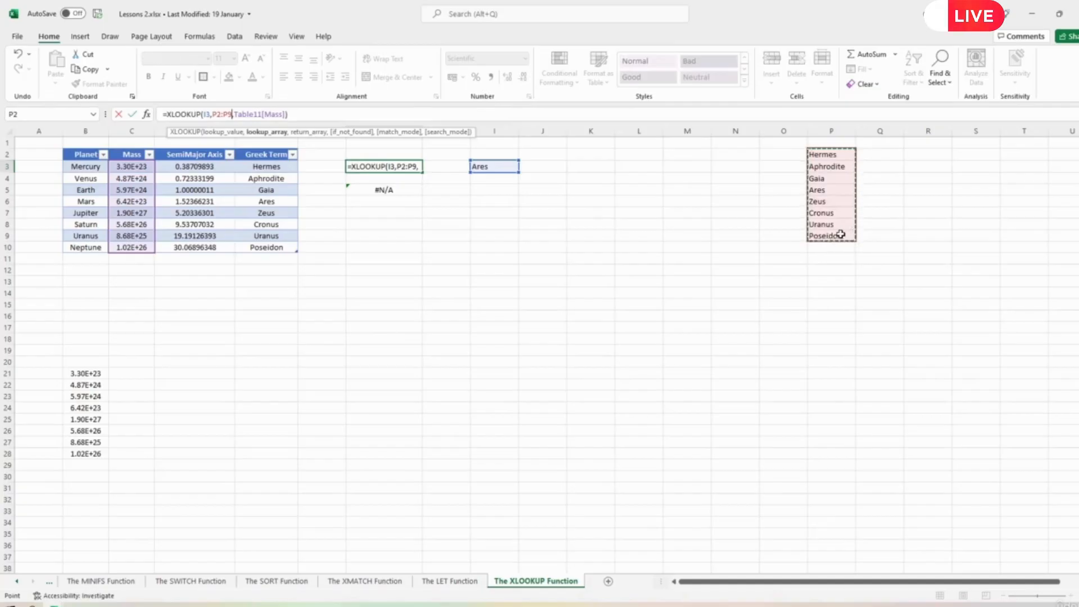
{"action": "left_click_drag", "start_coordinate": [287, 114], "coordinate": [233, 114]}
{"action": "left_click_drag", "start_coordinate": [97, 373], "coordinate": [103, 453]}
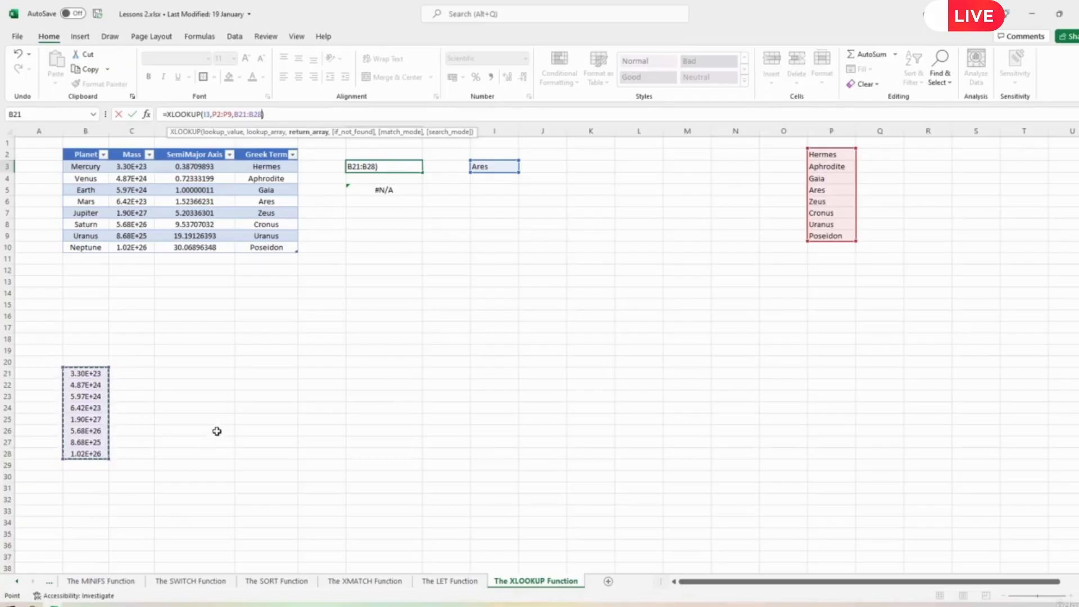
{"action": "key", "text": "Return"}
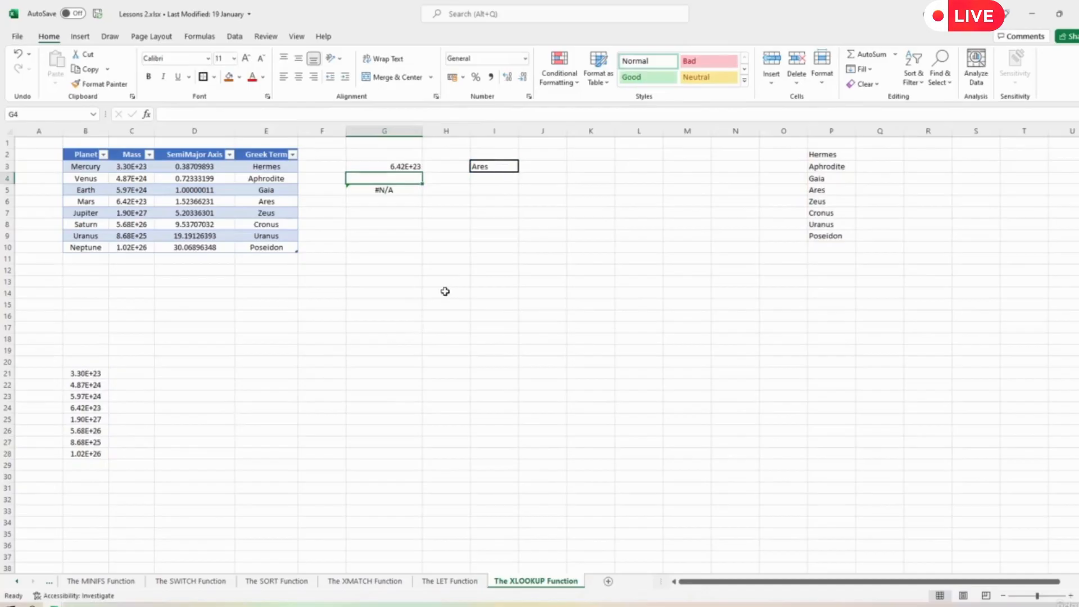